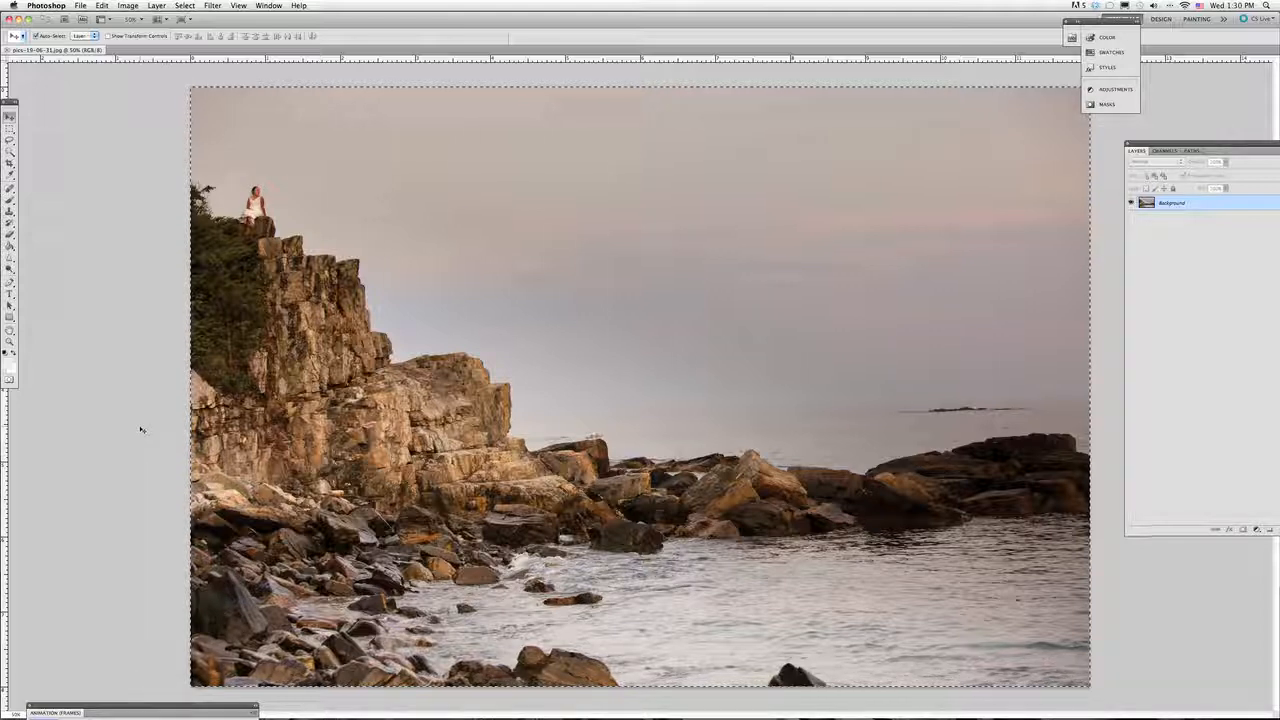
Save a copy of the photo on the Desktop as pics-19-06-31BB.jpg with JPEG quality 12 (Maximum)
{"action": "left_click", "coordinate": [80, 5]}
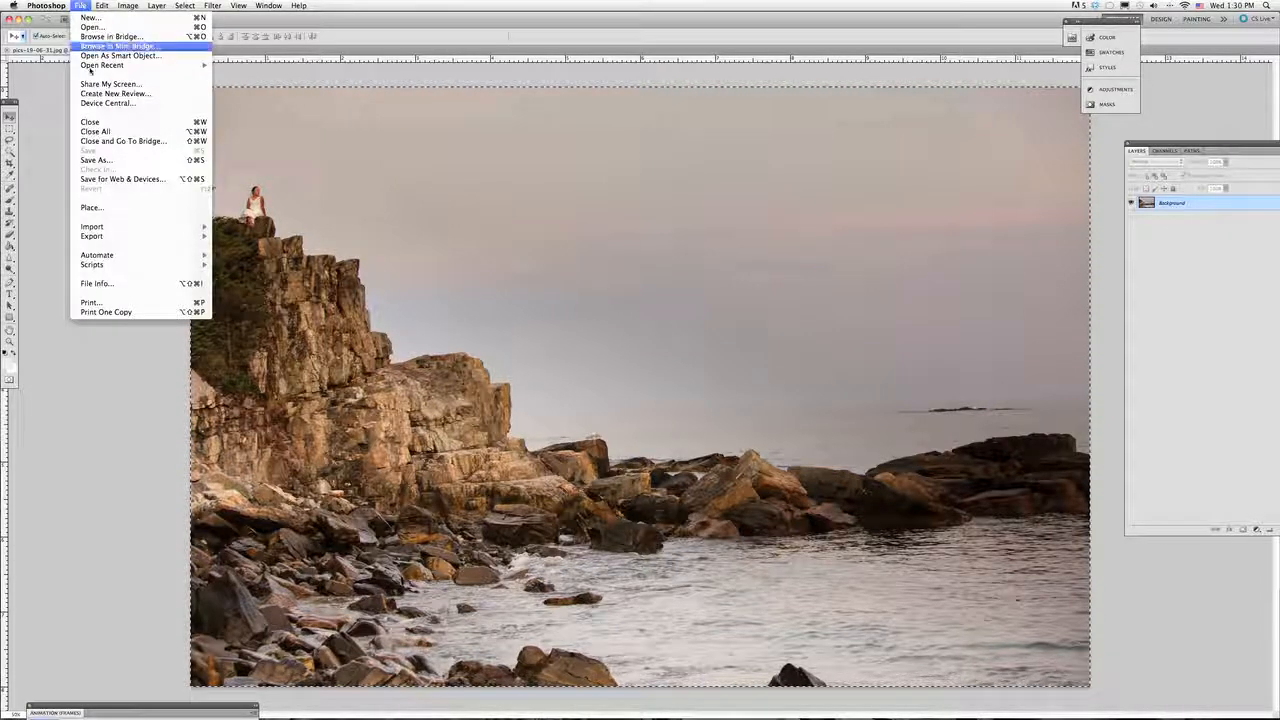
{"action": "left_click", "coordinate": [97, 160]}
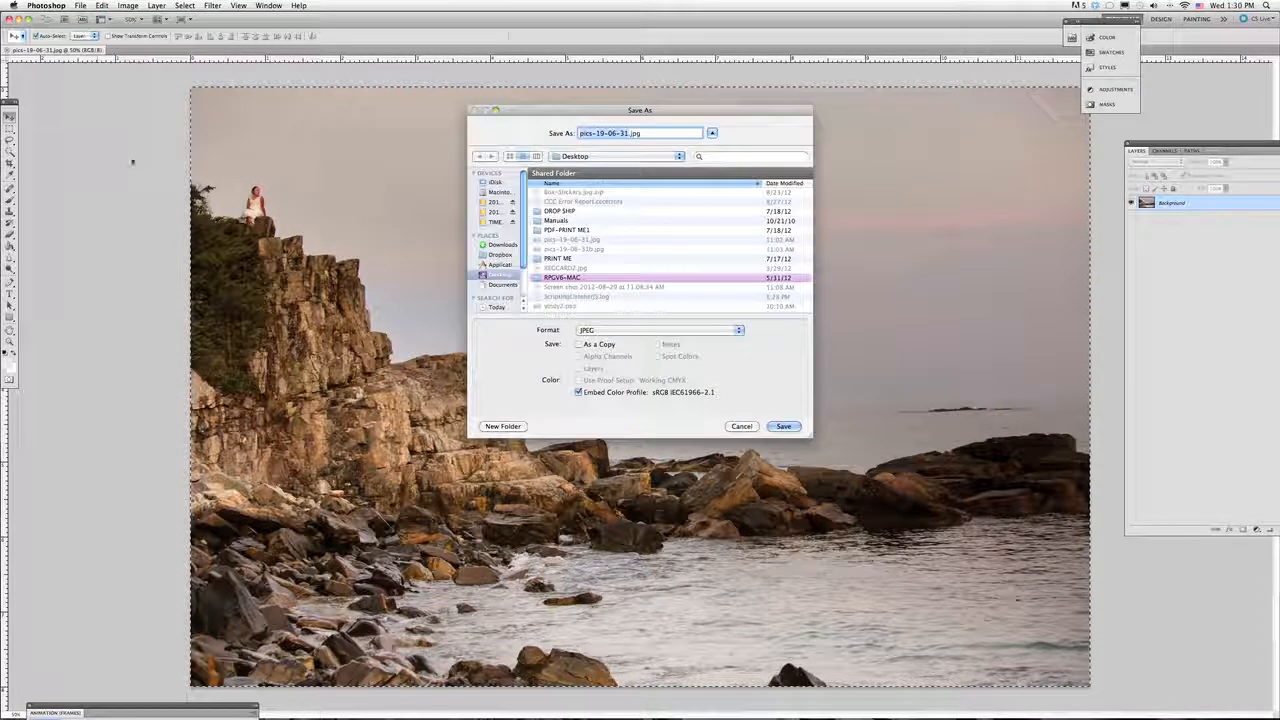
{"action": "key", "text": "Right"}
{"action": "type", "text": "BB"}
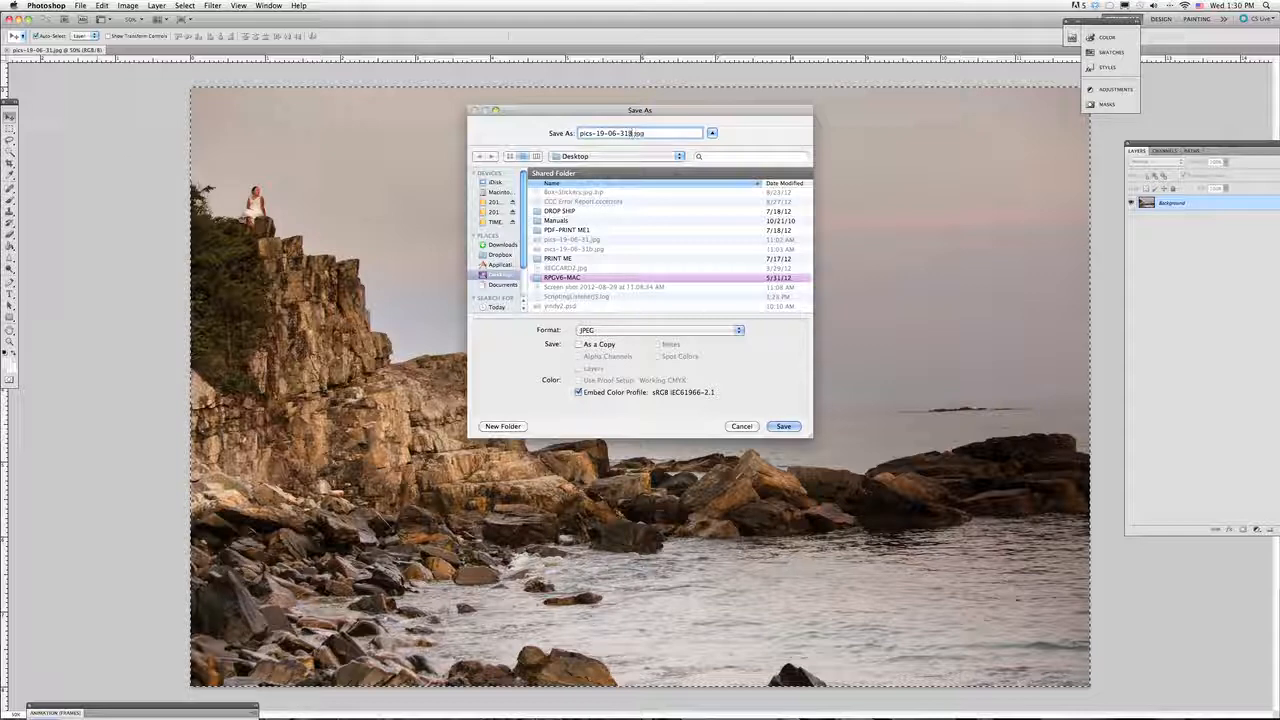
{"action": "key", "text": "Return"}
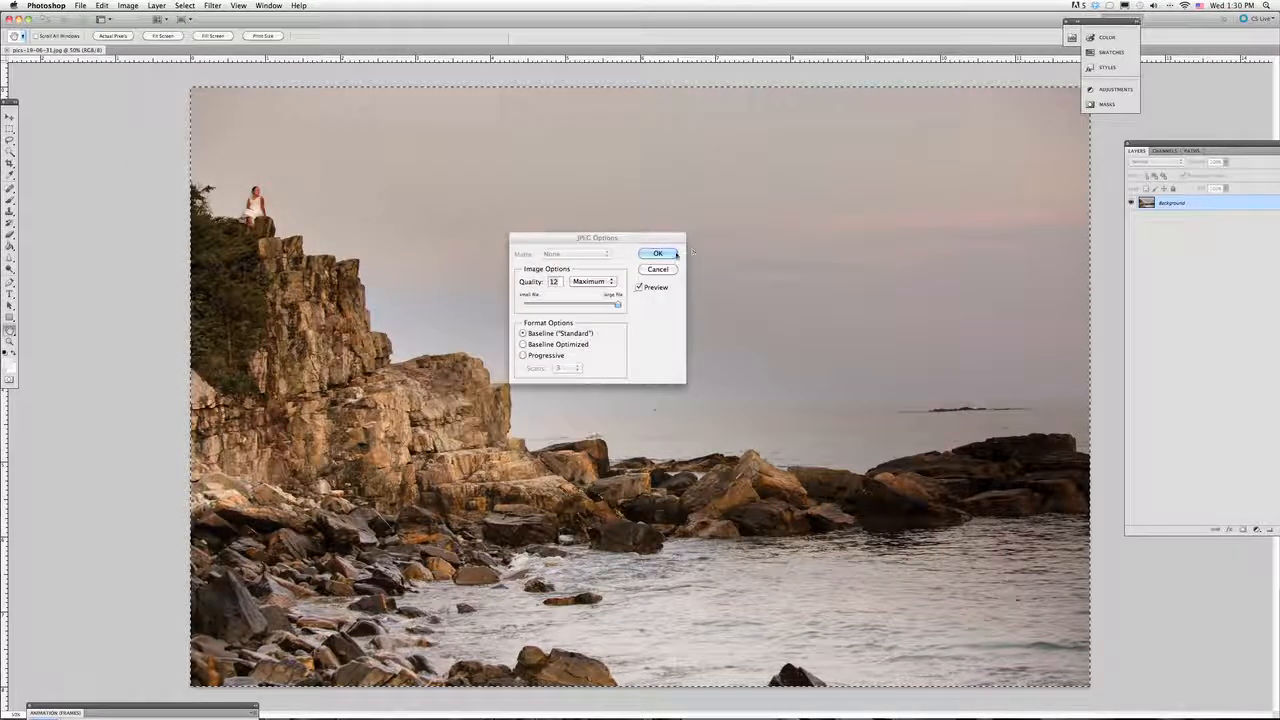
{"action": "left_click", "coordinate": [650, 250]}
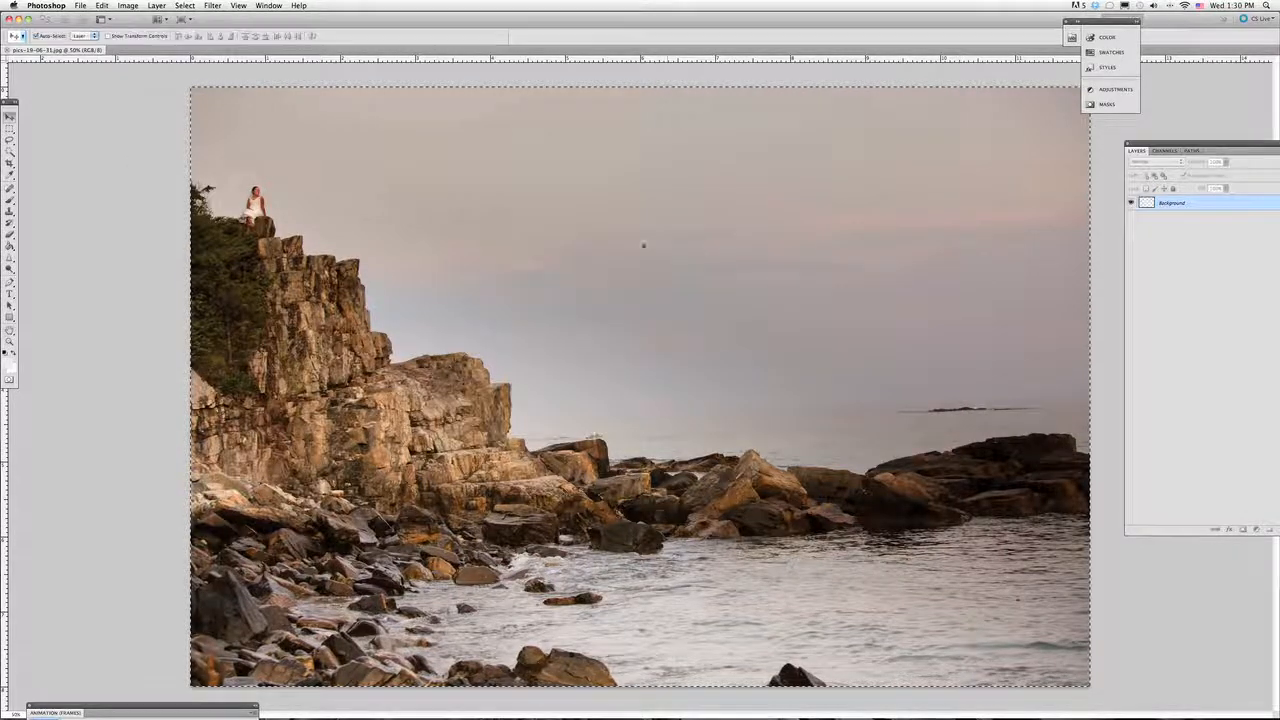
Open the Pixel Bender Gallery for the photo and choose the OilPaint filter
{"action": "left_click", "coordinate": [213, 6]}
{"action": "mouse_move", "coordinate": [226, 256]}
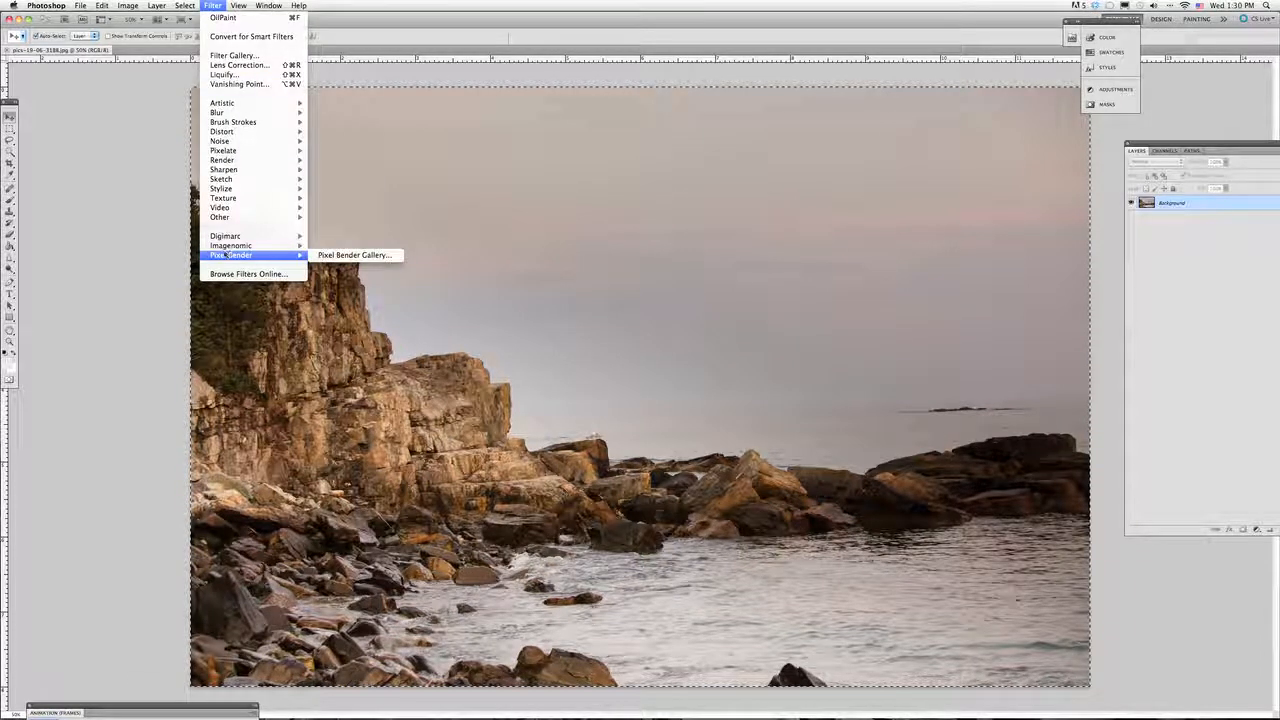
{"action": "left_click", "coordinate": [330, 256]}
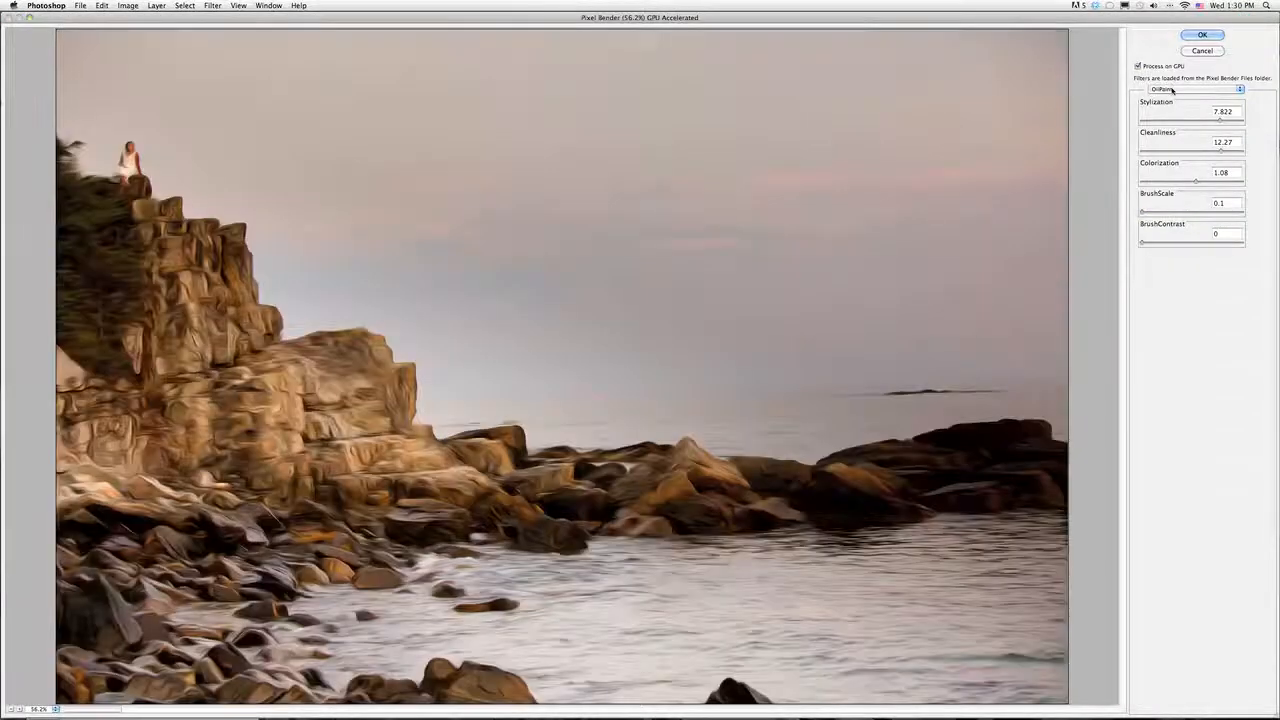
{"action": "left_click", "coordinate": [1166, 88]}
{"action": "left_click", "coordinate": [1167, 50]}
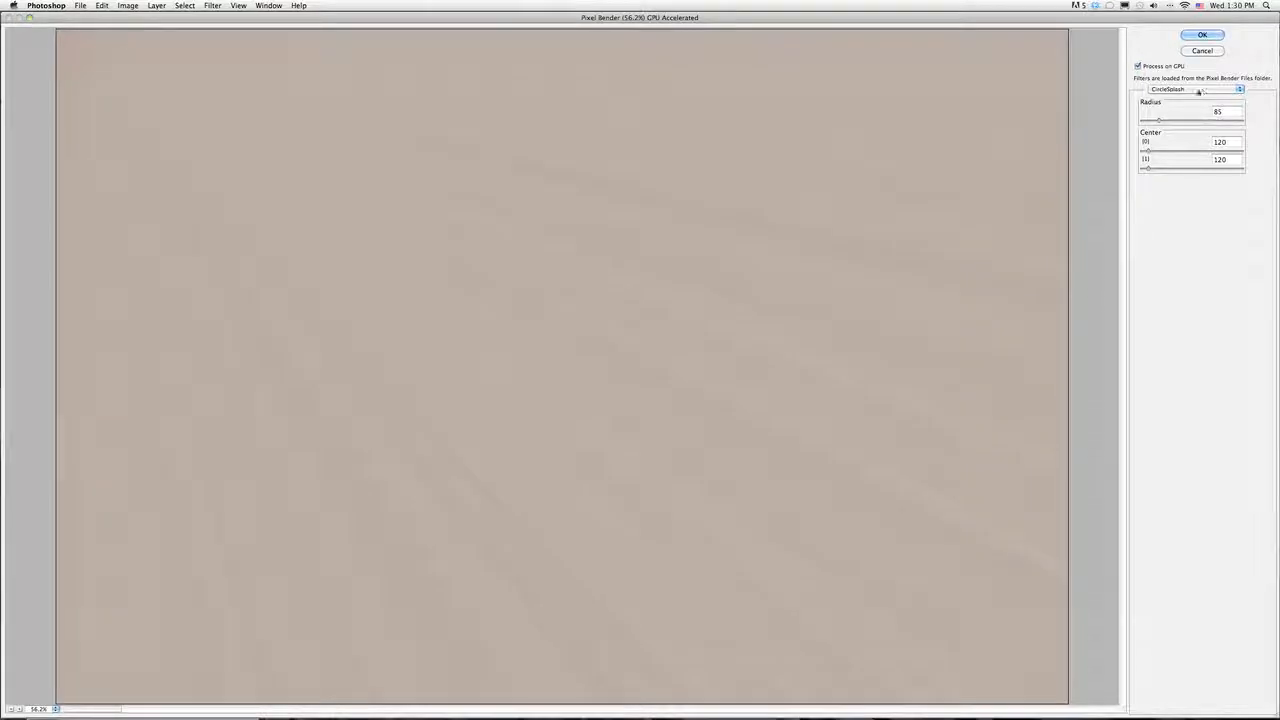
{"action": "left_click", "coordinate": [1199, 90]}
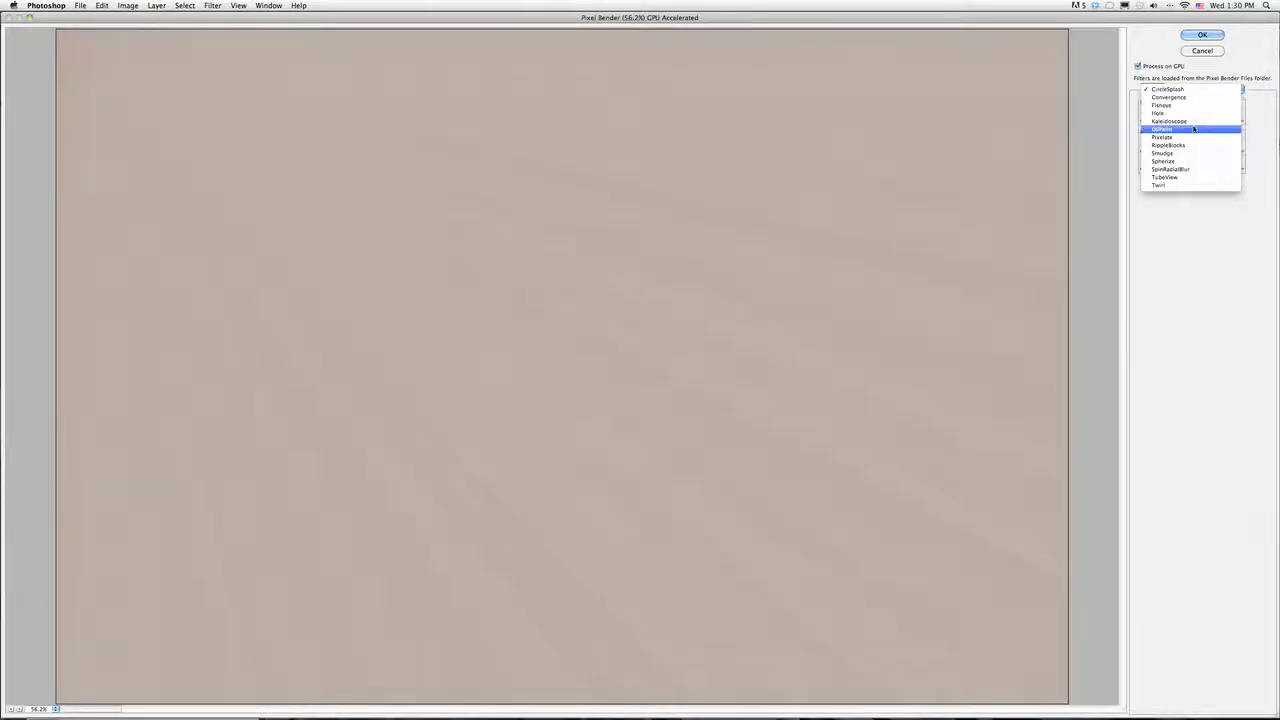
{"action": "left_click", "coordinate": [1193, 129]}
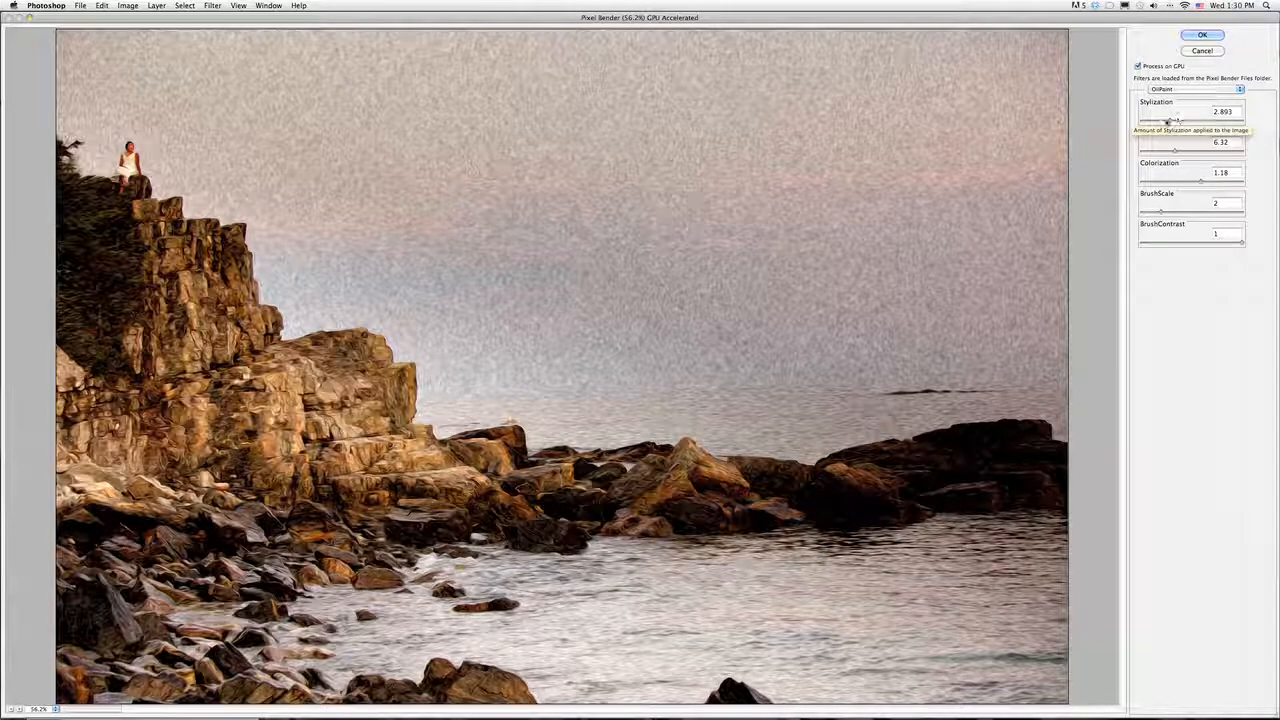
Try OilPaint settings of 7.674 for Stylization, 5.25 for Cleanliness and 1.34 for Colorization
{"action": "left_click_drag", "start_coordinate": [1170, 120], "coordinate": [1097, 117]}
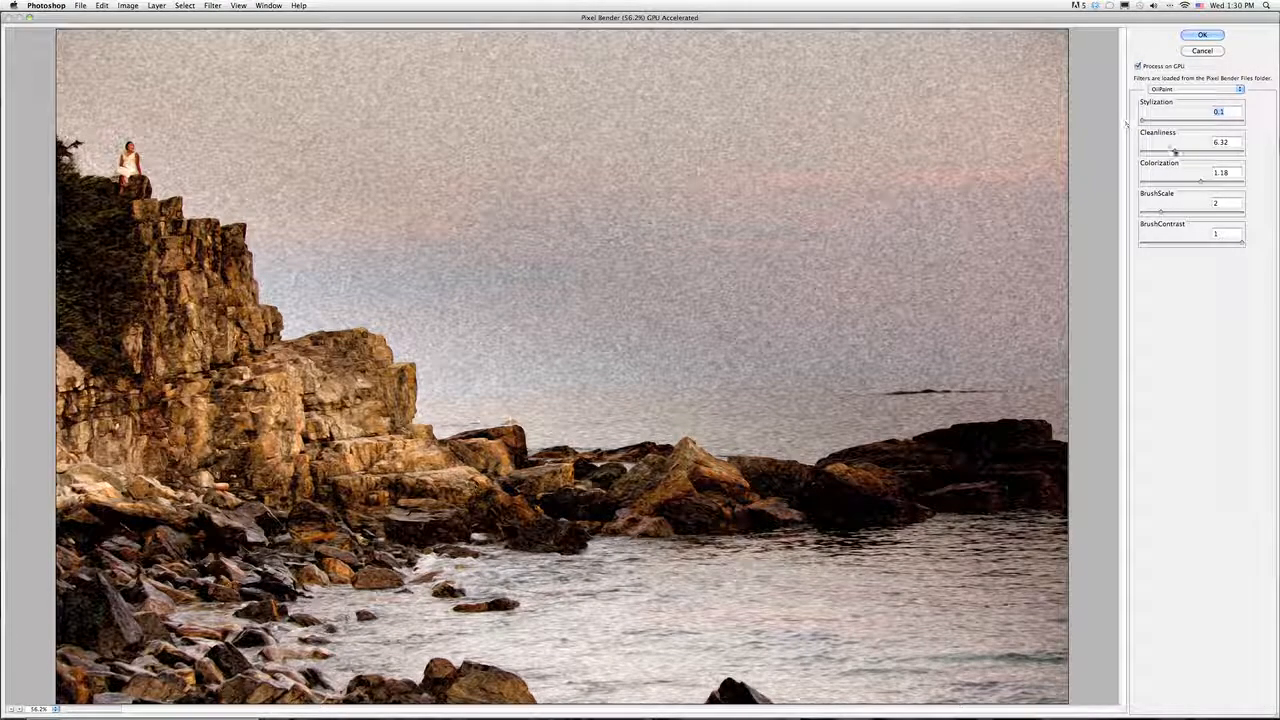
{"action": "left_click_drag", "start_coordinate": [1175, 151], "coordinate": [1154, 184]}
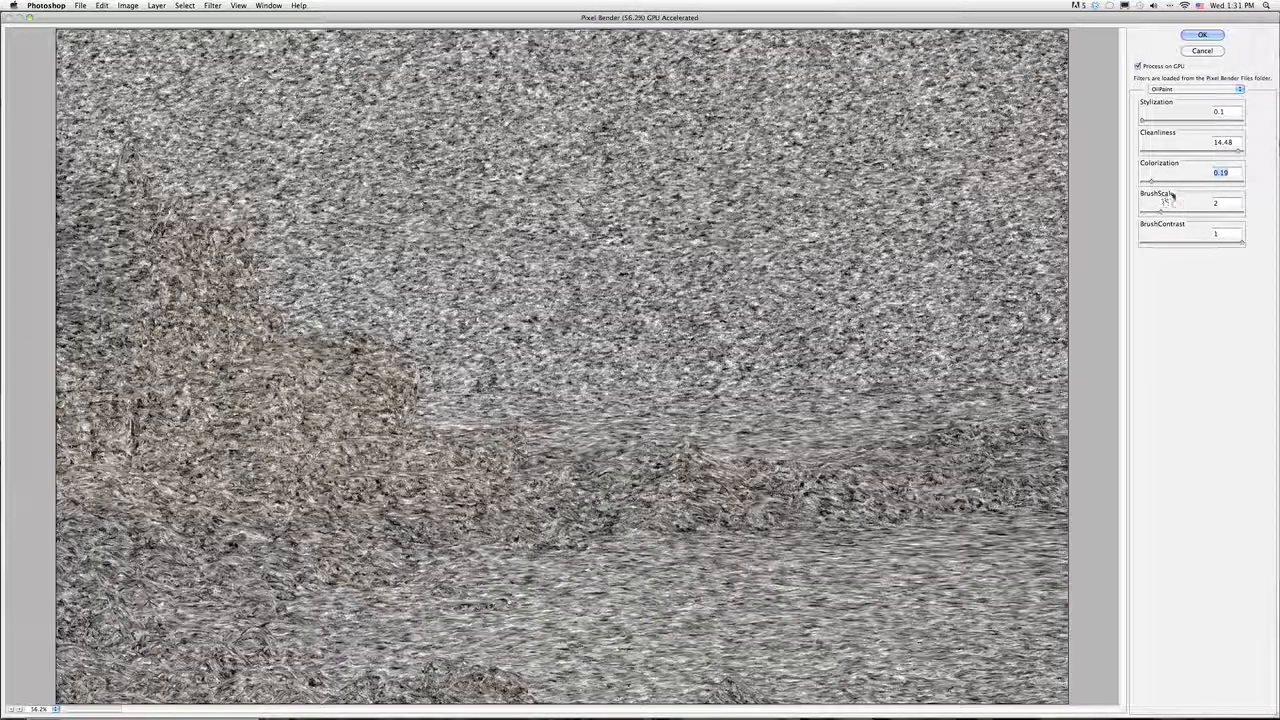
{"action": "left_click", "coordinate": [1204, 184]}
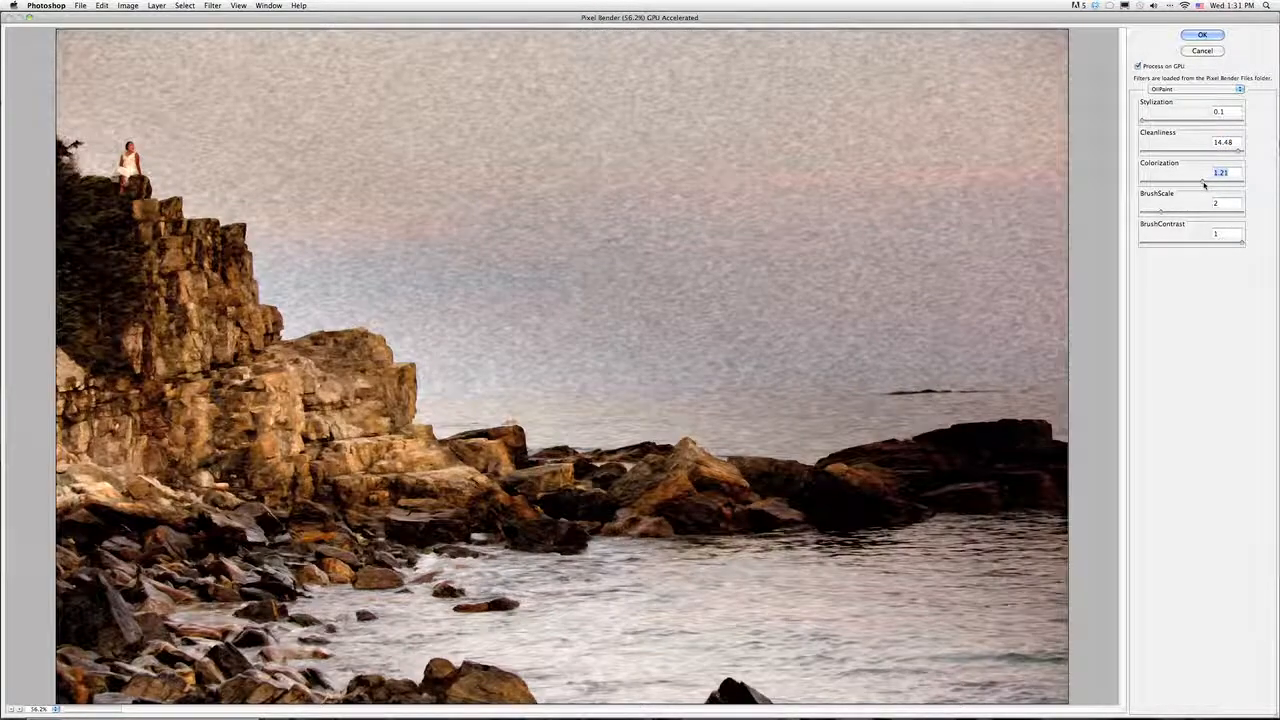
{"action": "left_click_drag", "start_coordinate": [1204, 184], "coordinate": [1211, 184]}
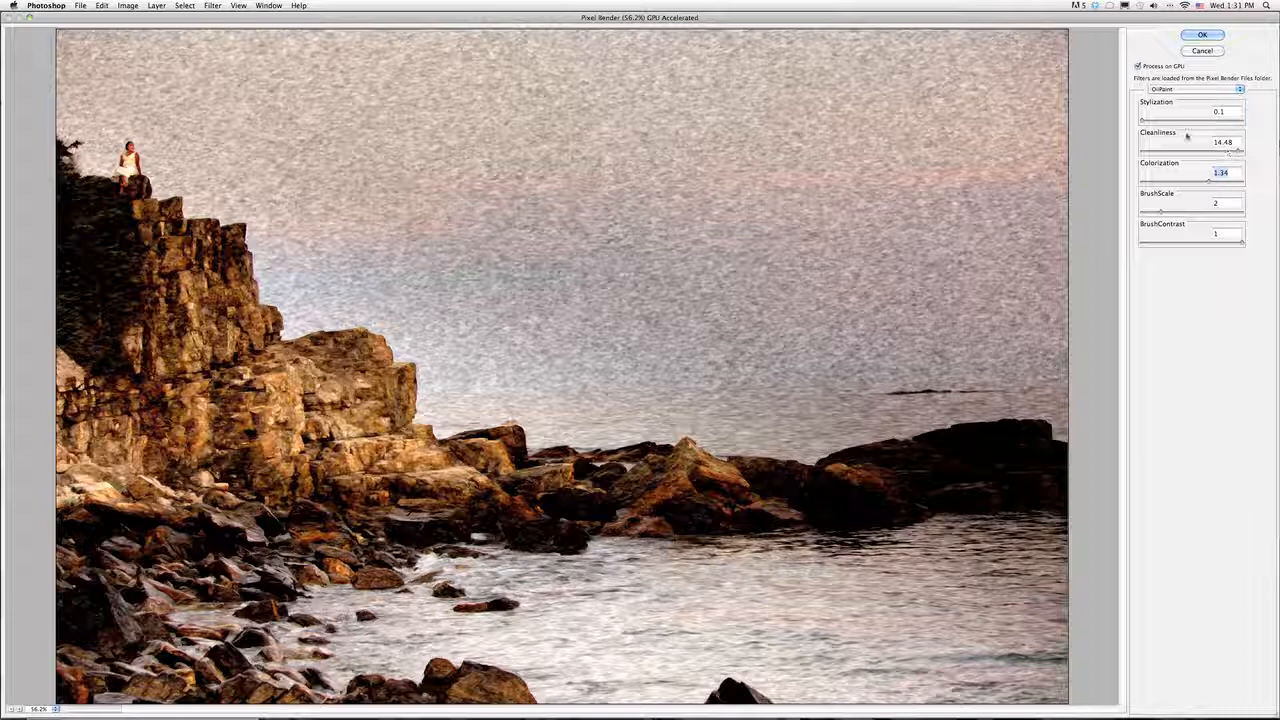
{"action": "mouse_move", "coordinate": [1238, 150]}
{"action": "left_mouse_down"}
{"action": "mouse_move", "coordinate": [1151, 151]}
{"action": "mouse_move", "coordinate": [1251, 154]}
{"action": "mouse_move", "coordinate": [1166, 151]}
{"action": "mouse_move", "coordinate": [1148, 121]}
{"action": "mouse_move", "coordinate": [1220, 121]}
{"action": "left_mouse_up"}
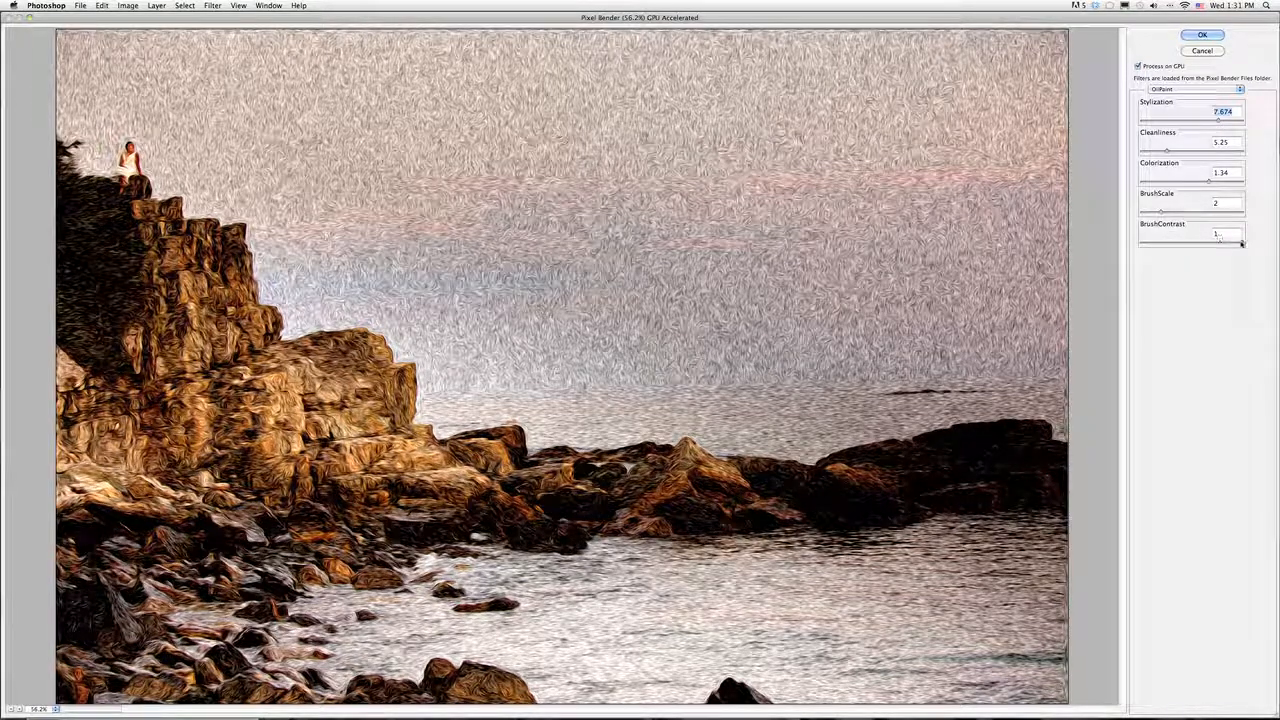
Set the OilPaint filter's BrushContrast to 0, BrushScale to 5.1 and Colorization to 1.06
{"action": "left_click_drag", "start_coordinate": [1242, 243], "coordinate": [1137, 243]}
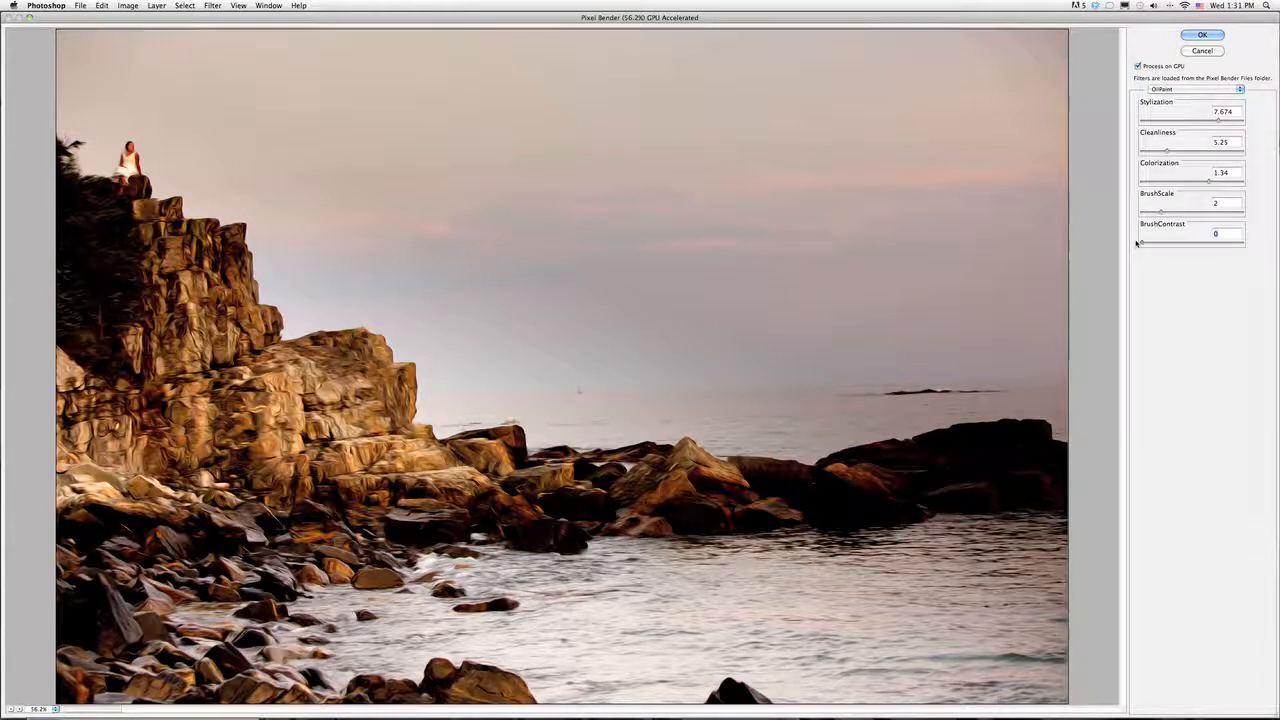
{"action": "left_click", "coordinate": [1159, 209]}
{"action": "mouse_move", "coordinate": [1159, 209]}
{"action": "left_mouse_down"}
{"action": "mouse_move", "coordinate": [1249, 212]}
{"action": "mouse_move", "coordinate": [1128, 212]}
{"action": "mouse_move", "coordinate": [1222, 244]}
{"action": "mouse_move", "coordinate": [1138, 243]}
{"action": "left_mouse_up"}
{"action": "mouse_move", "coordinate": [1143, 213]}
{"action": "left_mouse_down"}
{"action": "mouse_move", "coordinate": [1241, 214]}
{"action": "mouse_move", "coordinate": [1191, 218]}
{"action": "mouse_move", "coordinate": [1204, 182]}
{"action": "mouse_move", "coordinate": [1193, 182]}
{"action": "left_mouse_up"}
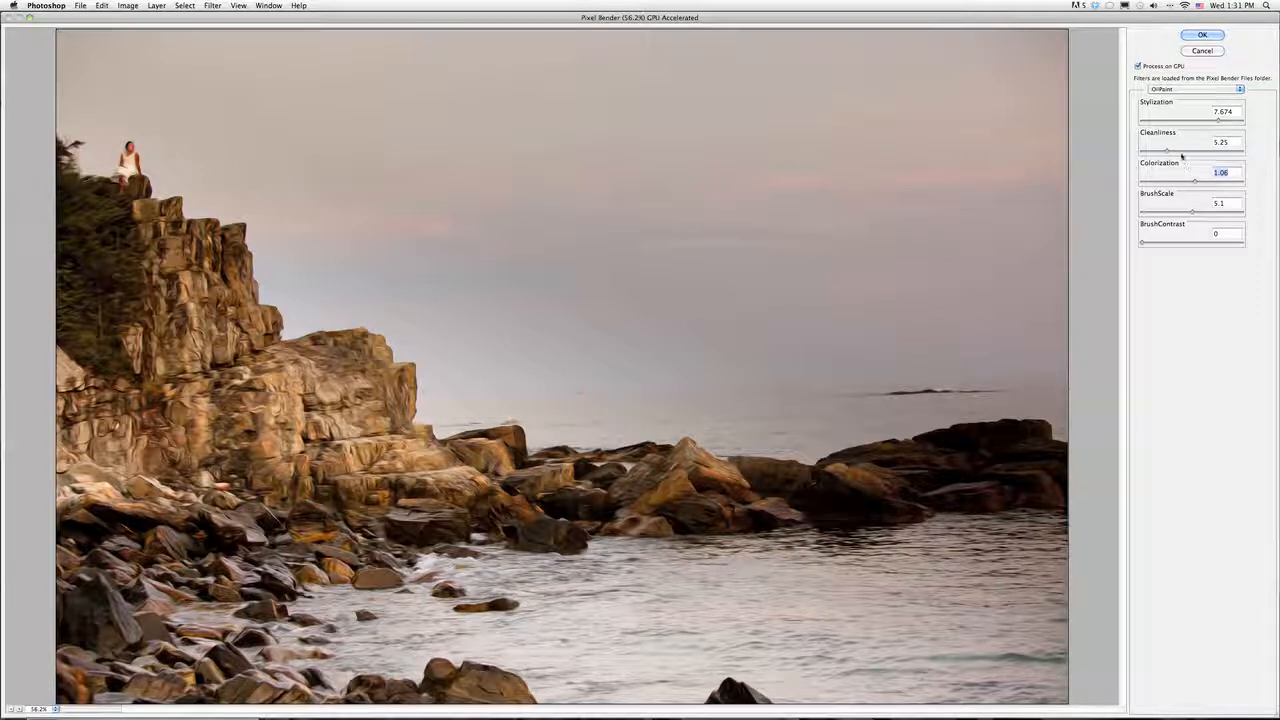
Set Cleanliness to 11.88 and Stylization to 3.714, and apply the OilPaint filter to the photo
{"action": "left_click_drag", "start_coordinate": [1166, 153], "coordinate": [1141, 150]}
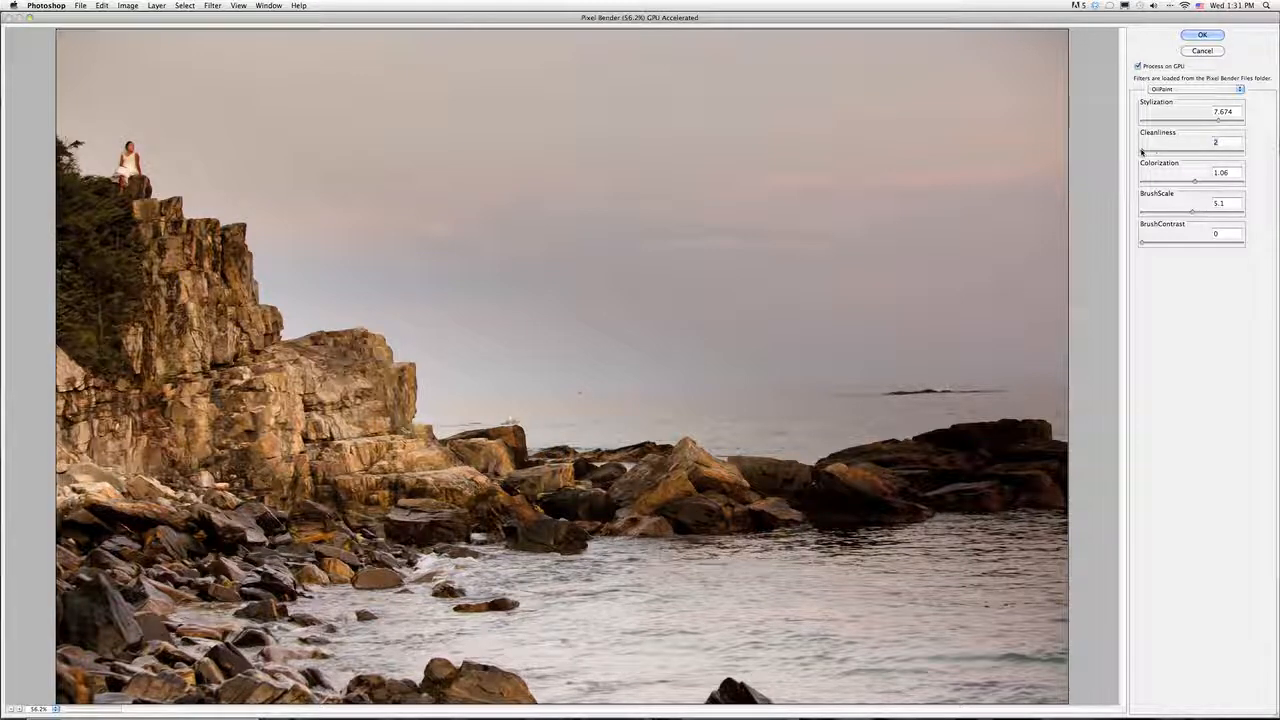
{"action": "mouse_move", "coordinate": [1141, 151]}
{"action": "left_mouse_down"}
{"action": "mouse_move", "coordinate": [1263, 156]}
{"action": "mouse_move", "coordinate": [1204, 155]}
{"action": "mouse_move", "coordinate": [1224, 121]}
{"action": "mouse_move", "coordinate": [1243, 121]}
{"action": "mouse_move", "coordinate": [1171, 128]}
{"action": "mouse_move", "coordinate": [1218, 151]}
{"action": "left_mouse_up"}
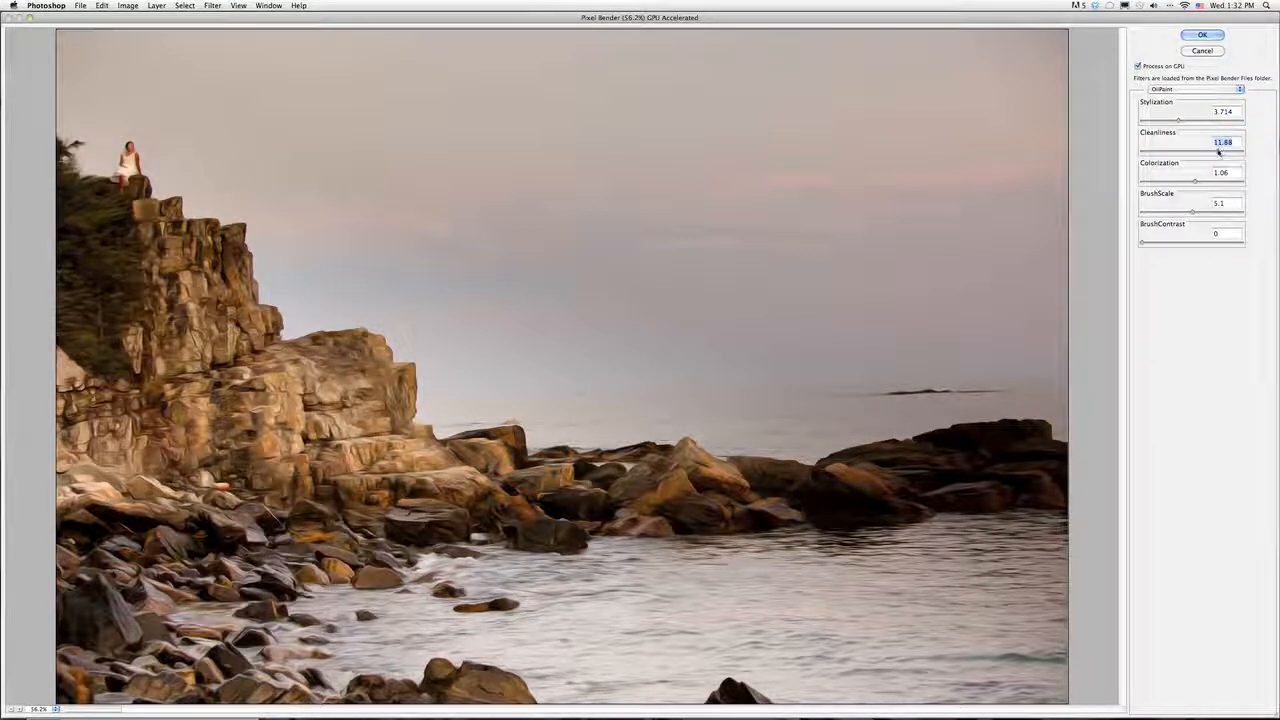
{"action": "left_click", "coordinate": [1199, 35]}
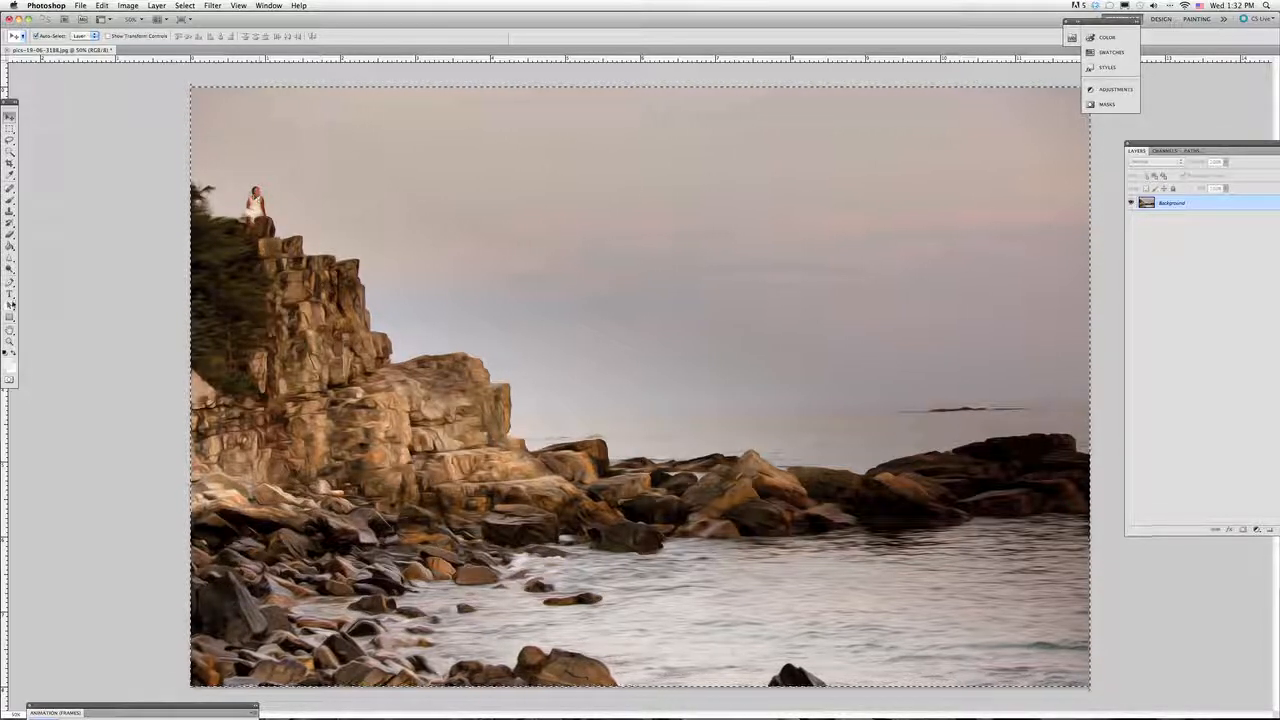
Examine the oil paint effect close up on the woman seated on the cliff
{"action": "left_click", "coordinate": [10, 341]}
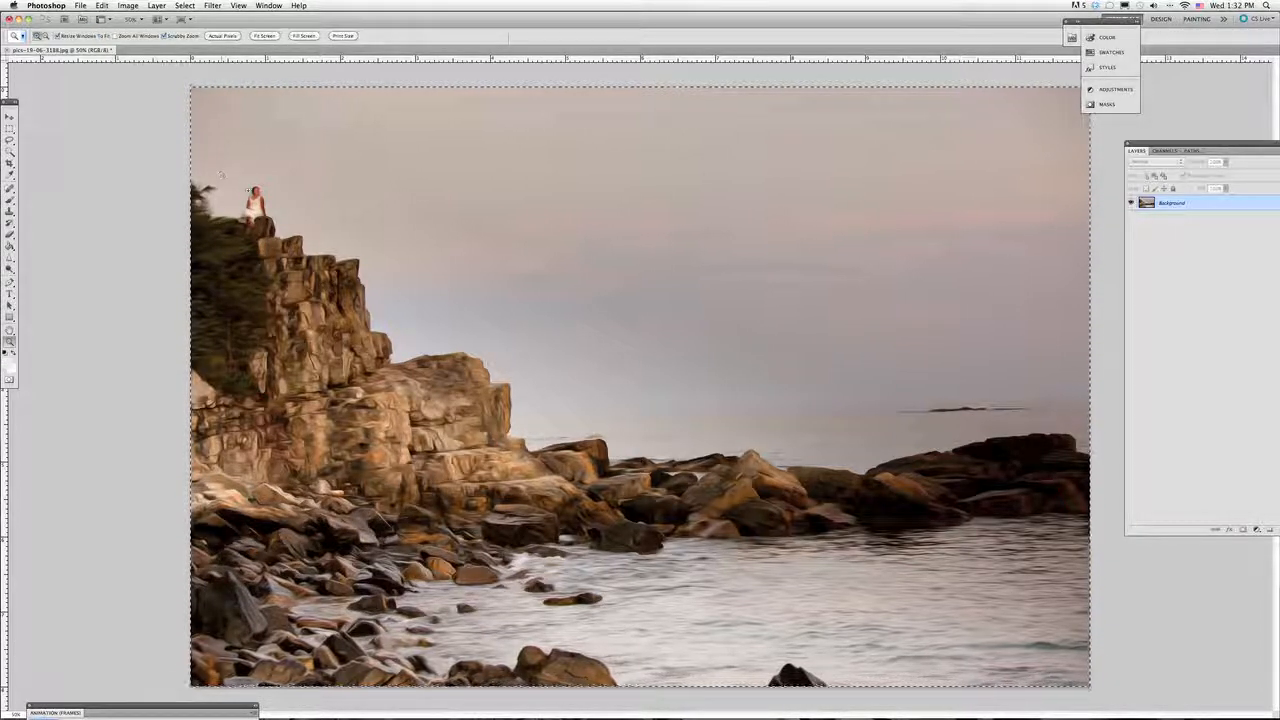
{"action": "left_click", "coordinate": [258, 191]}
{"action": "left_click", "coordinate": [656, 393]}
{"action": "left_click", "coordinate": [660, 396]}
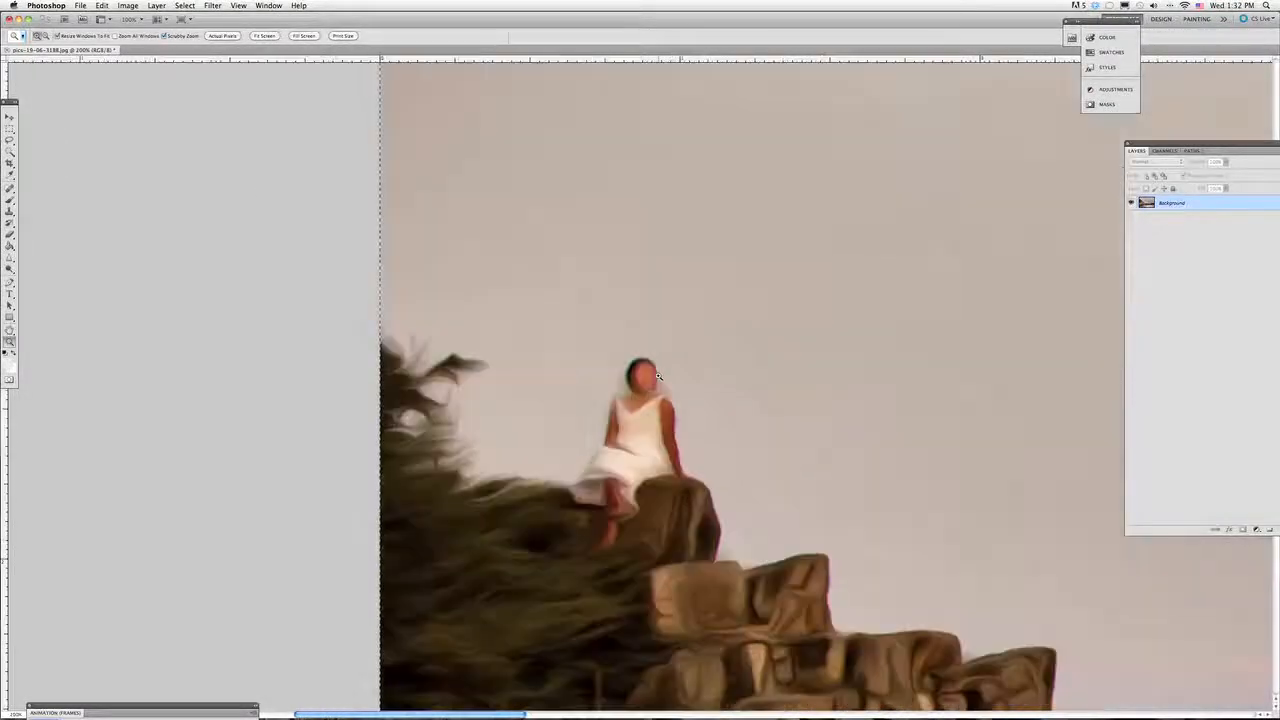
{"action": "left_click", "coordinate": [656, 378], "text": "alt"}
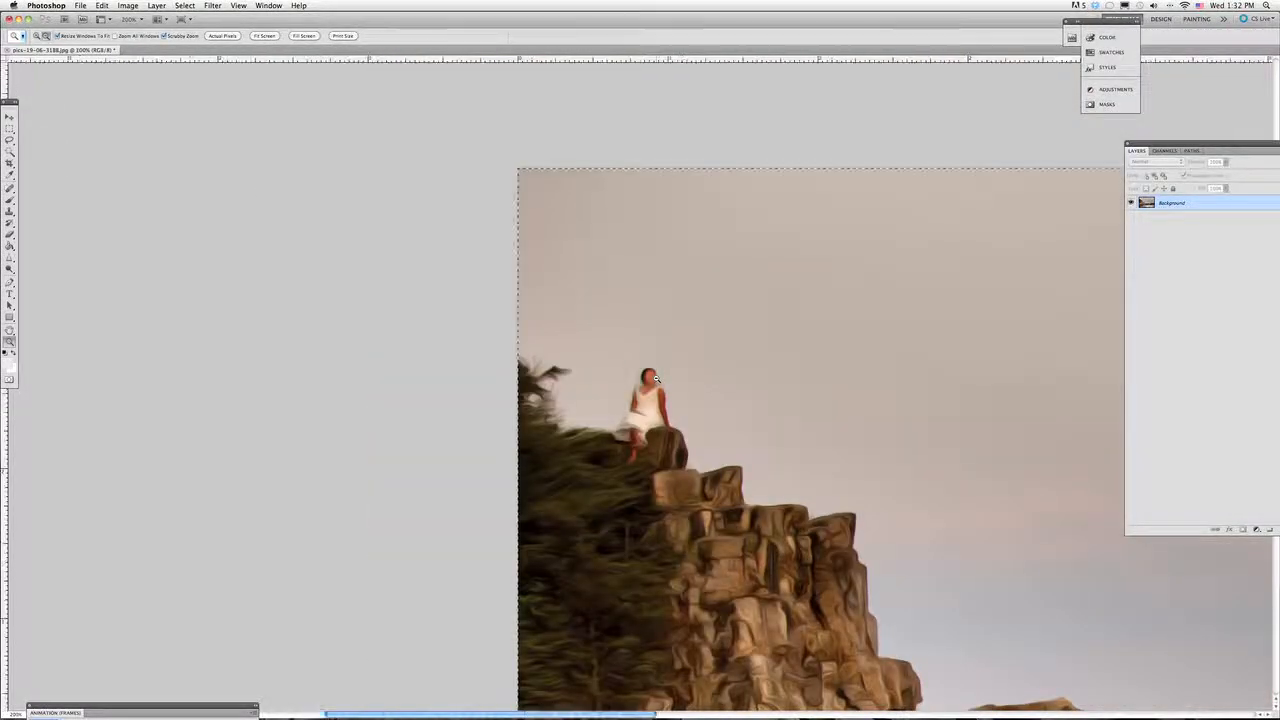
{"action": "left_click", "coordinate": [656, 378], "text": "alt"}
{"action": "left_click", "coordinate": [656, 378], "text": "alt"}
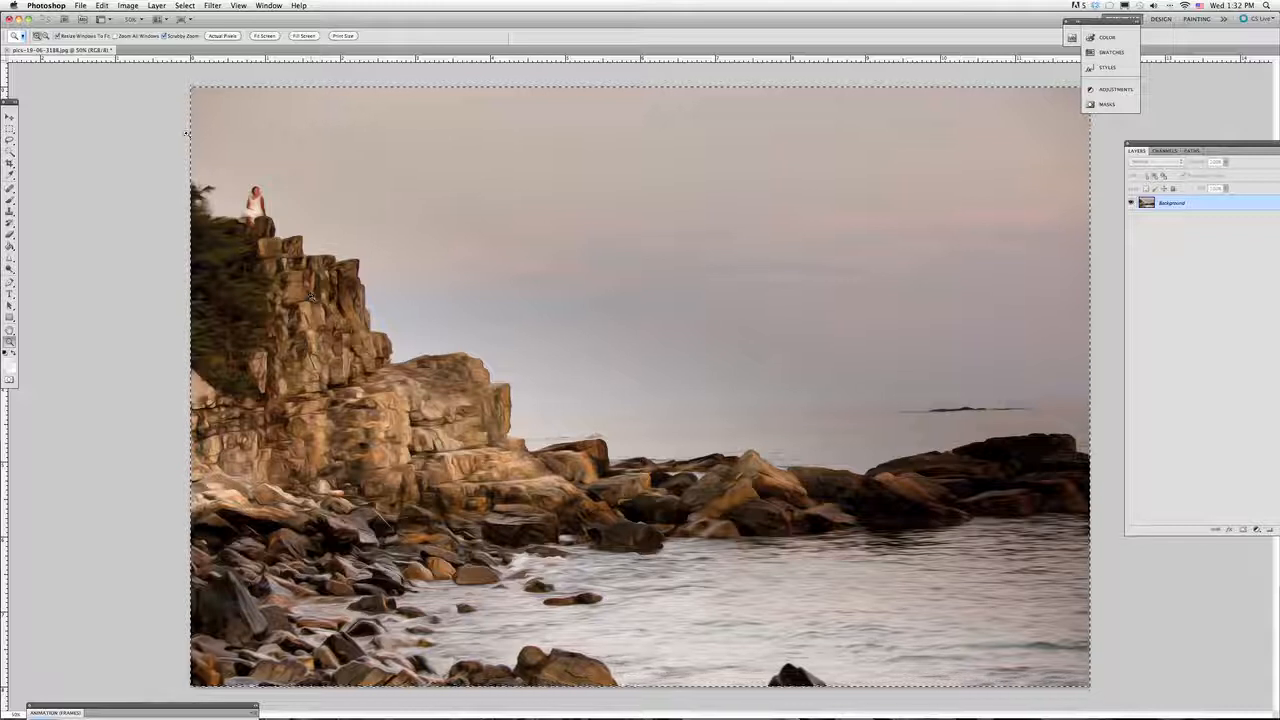
{"action": "left_click", "coordinate": [81, 5]}
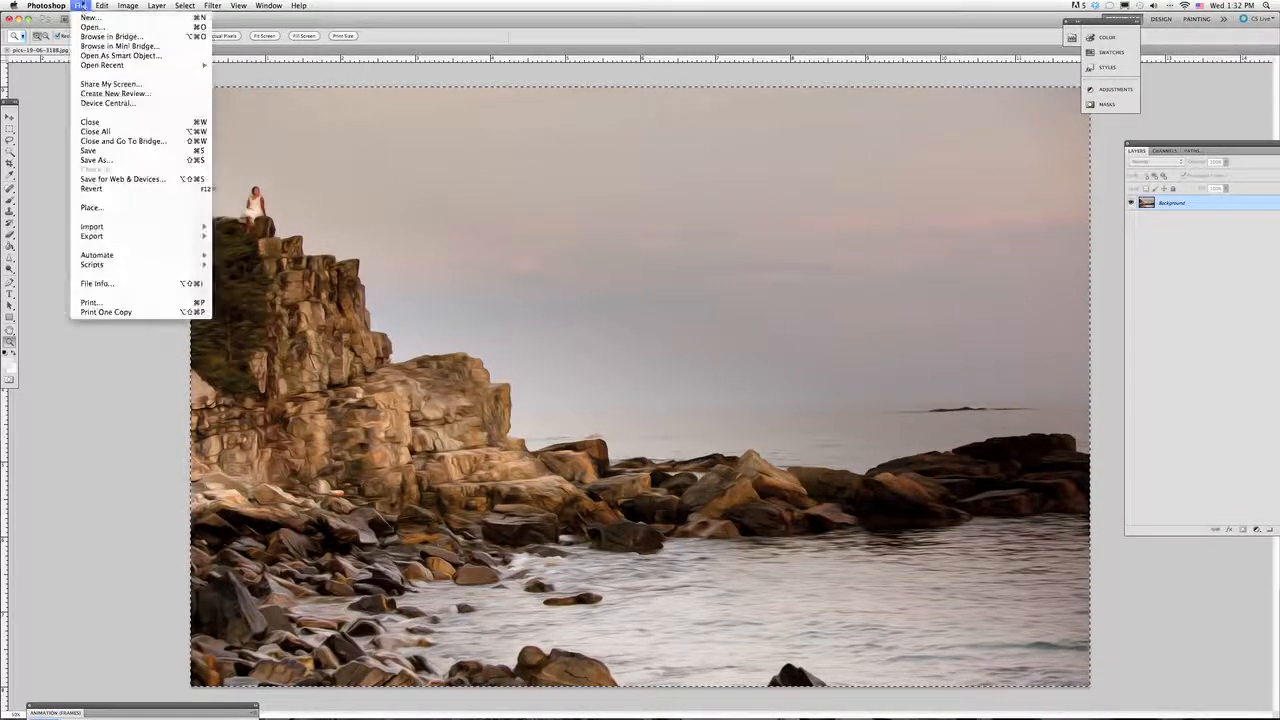
{"action": "mouse_move", "coordinate": [120, 64]}
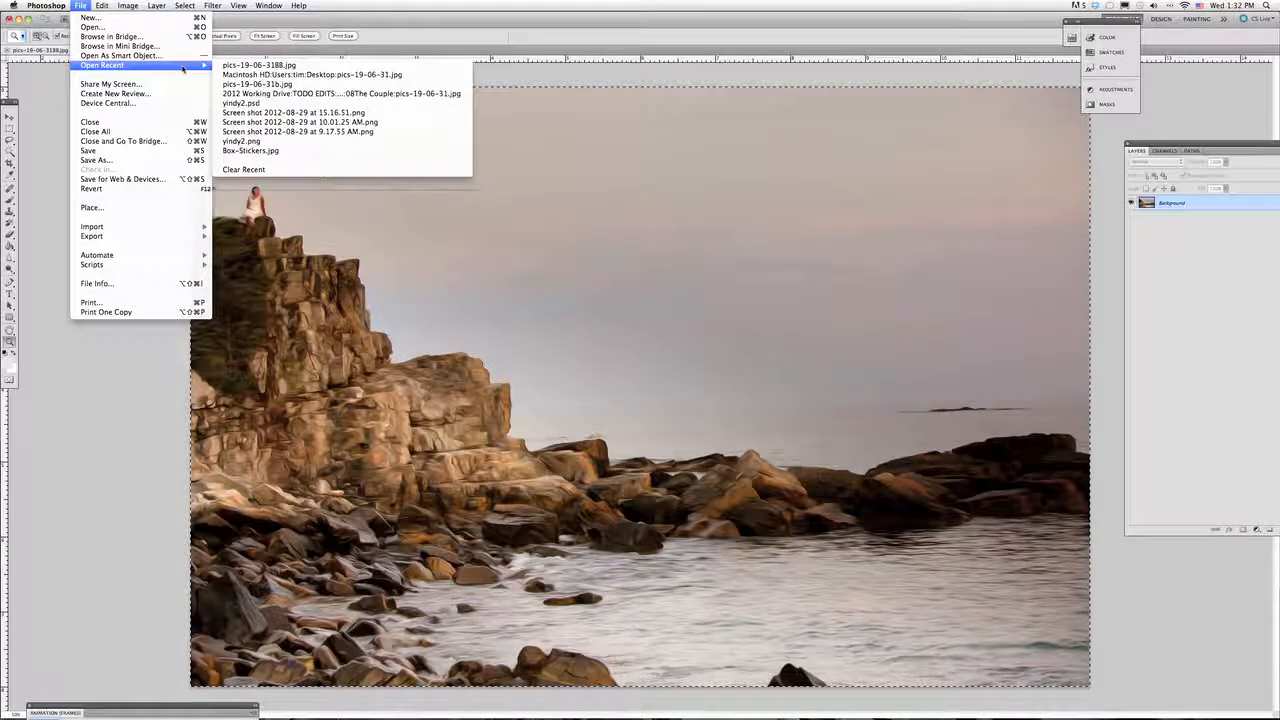
{"action": "left_click", "coordinate": [60, 346]}
Save the painted image on the Desktop as pics-19-06-31CC.jpg with JPEG quality 12 (Maximum)
{"action": "left_click", "coordinate": [80, 6]}
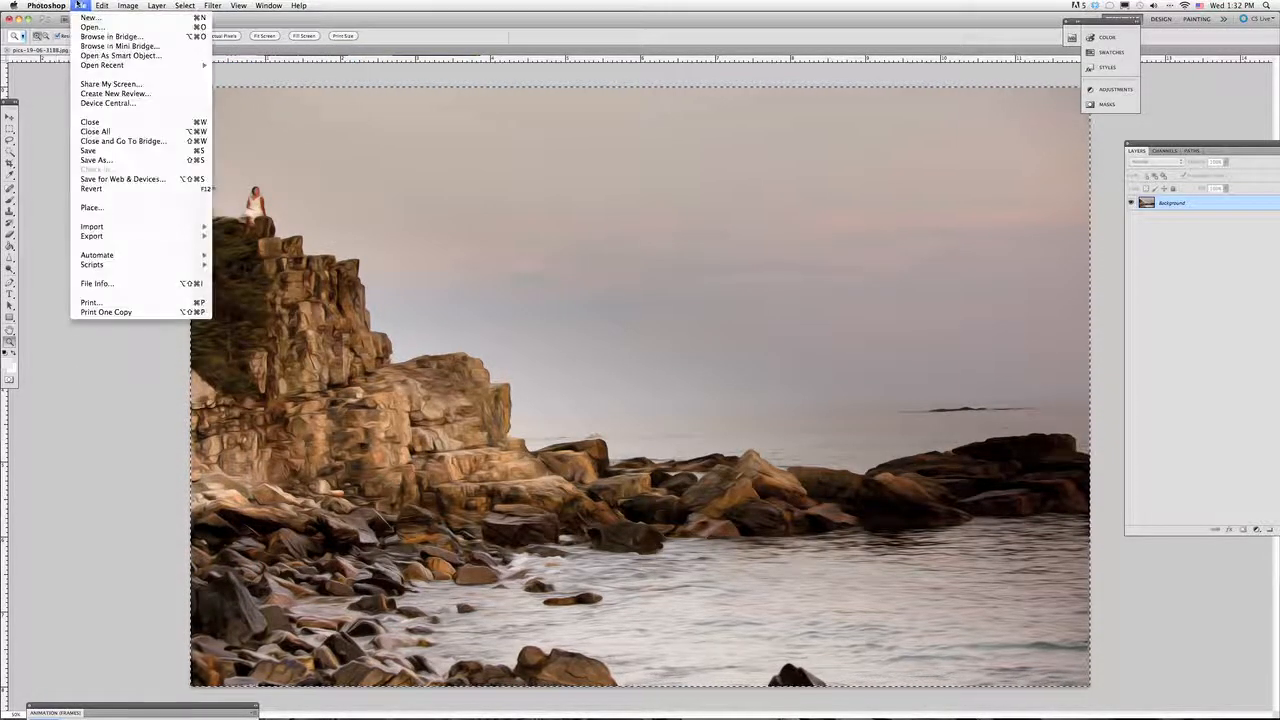
{"action": "left_click", "coordinate": [97, 160]}
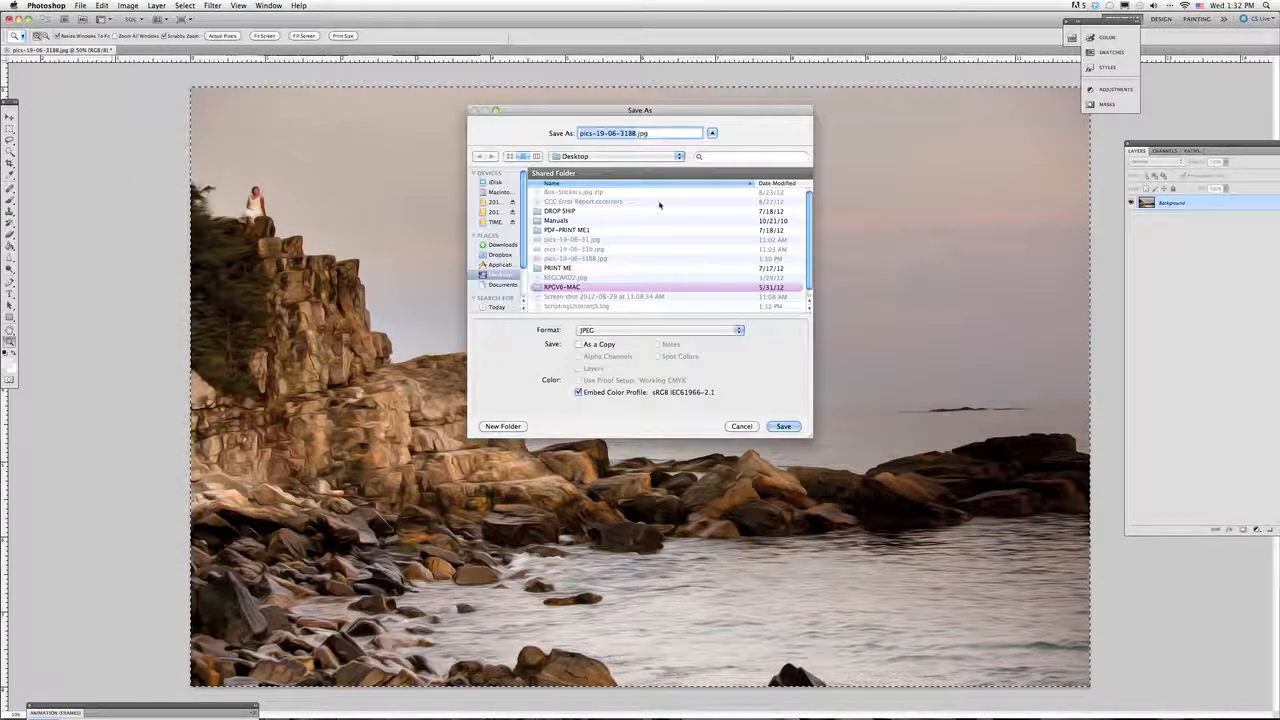
{"action": "left_click", "coordinate": [632, 133]}
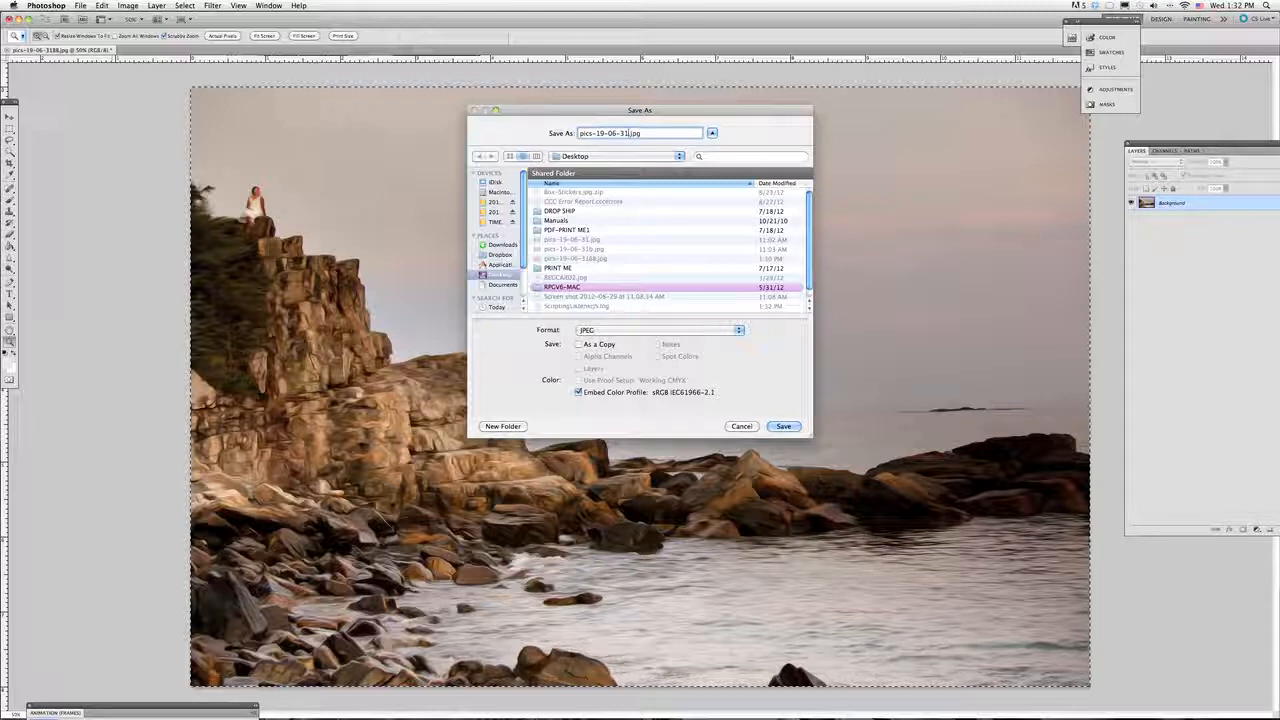
{"action": "key", "text": "Return"}
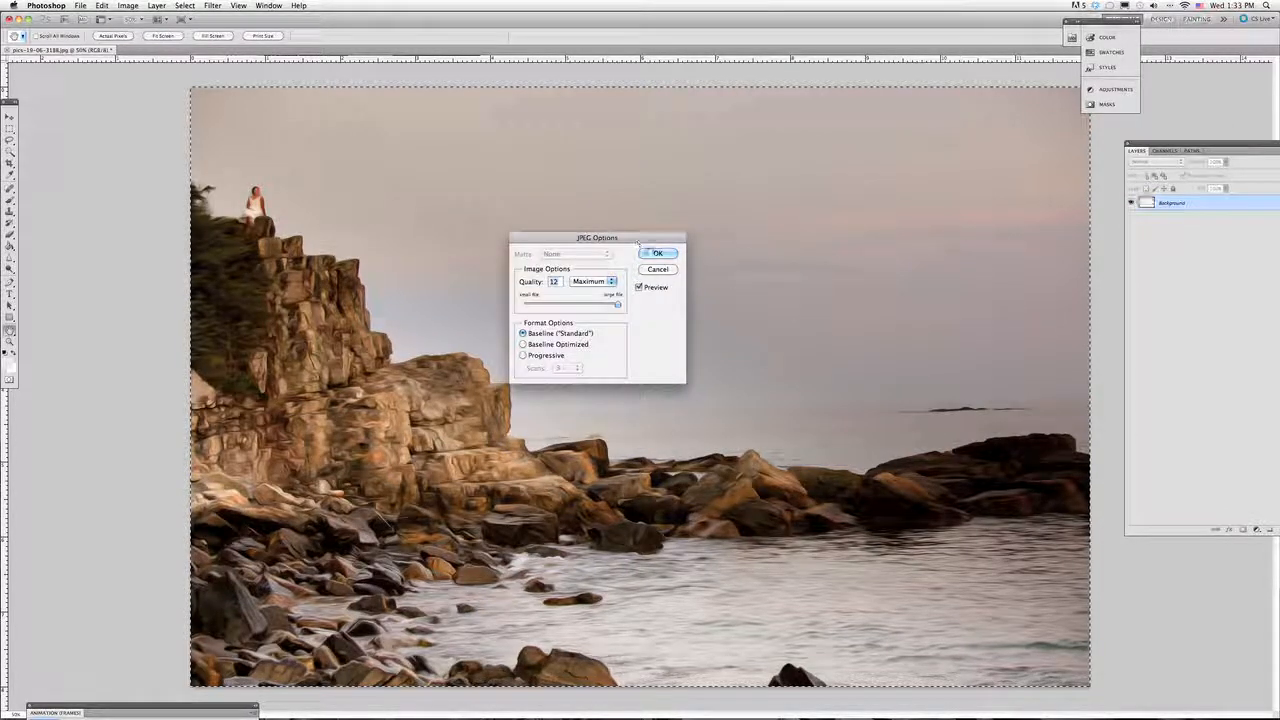
{"action": "left_click", "coordinate": [658, 255]}
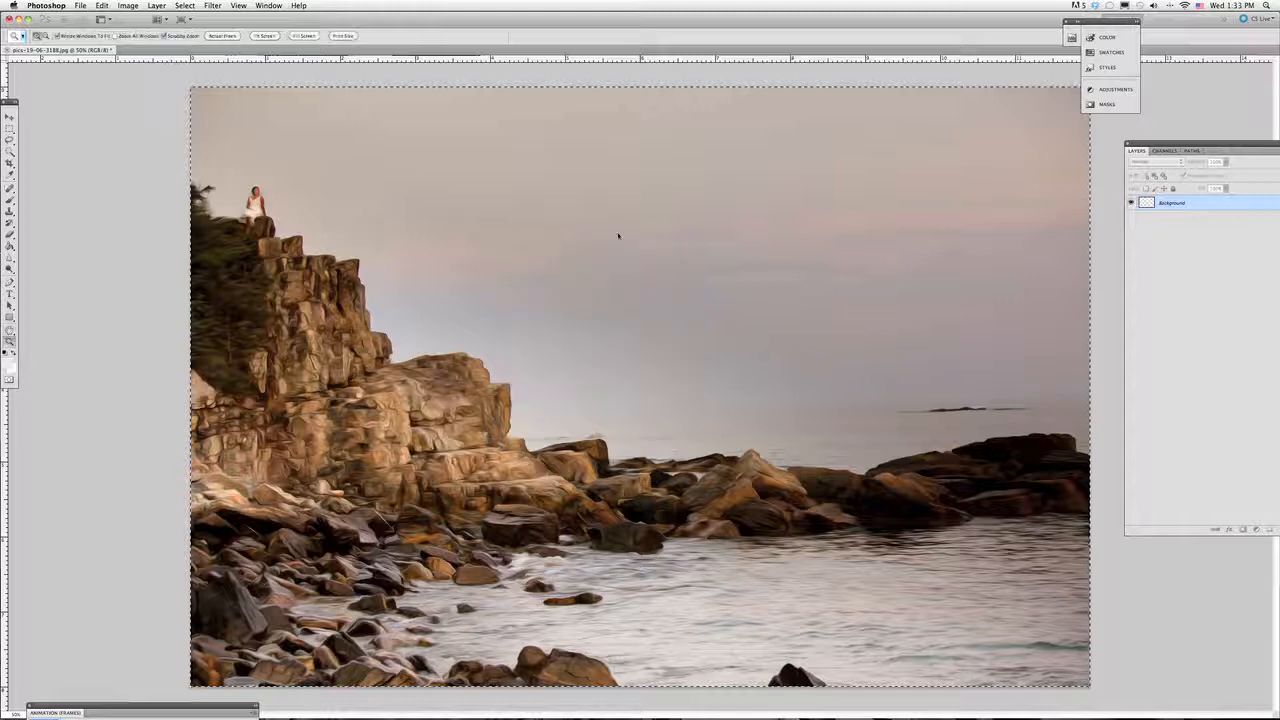
Open the recent file pics-19-06-31BB.jpg and select its entire image
{"action": "left_click", "coordinate": [80, 5]}
{"action": "mouse_move", "coordinate": [110, 65]}
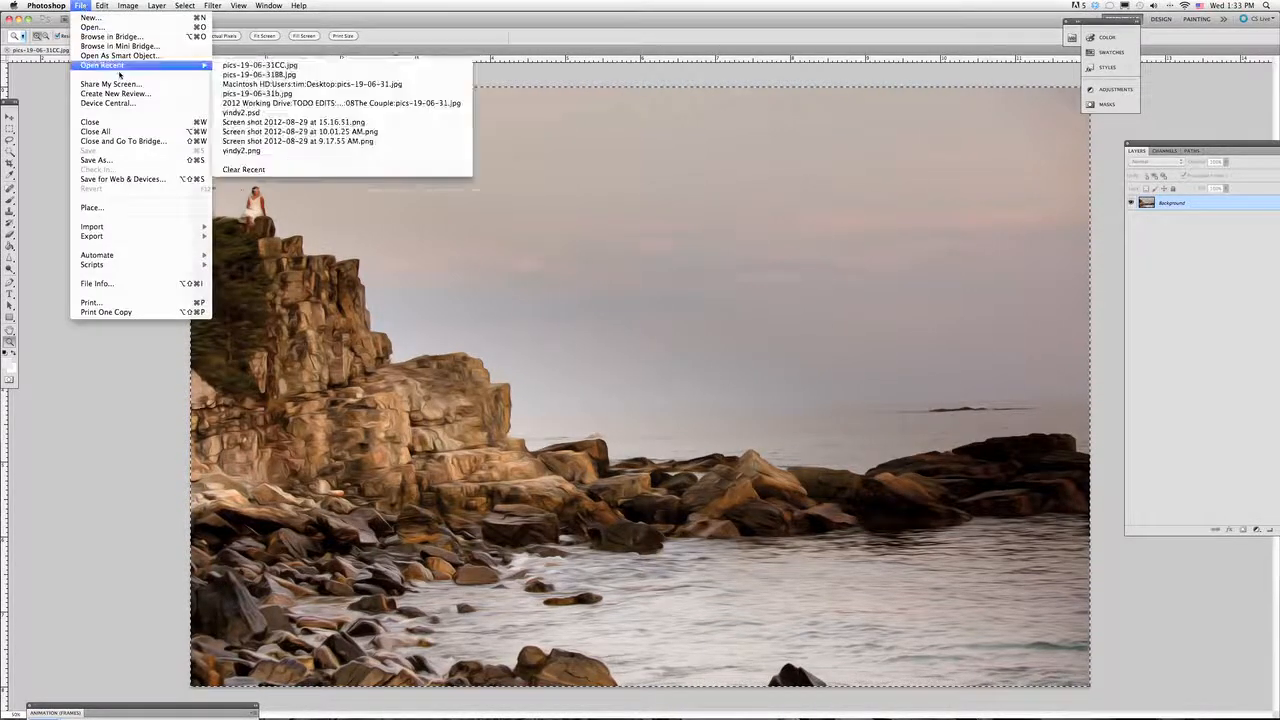
{"action": "left_click", "coordinate": [244, 68]}
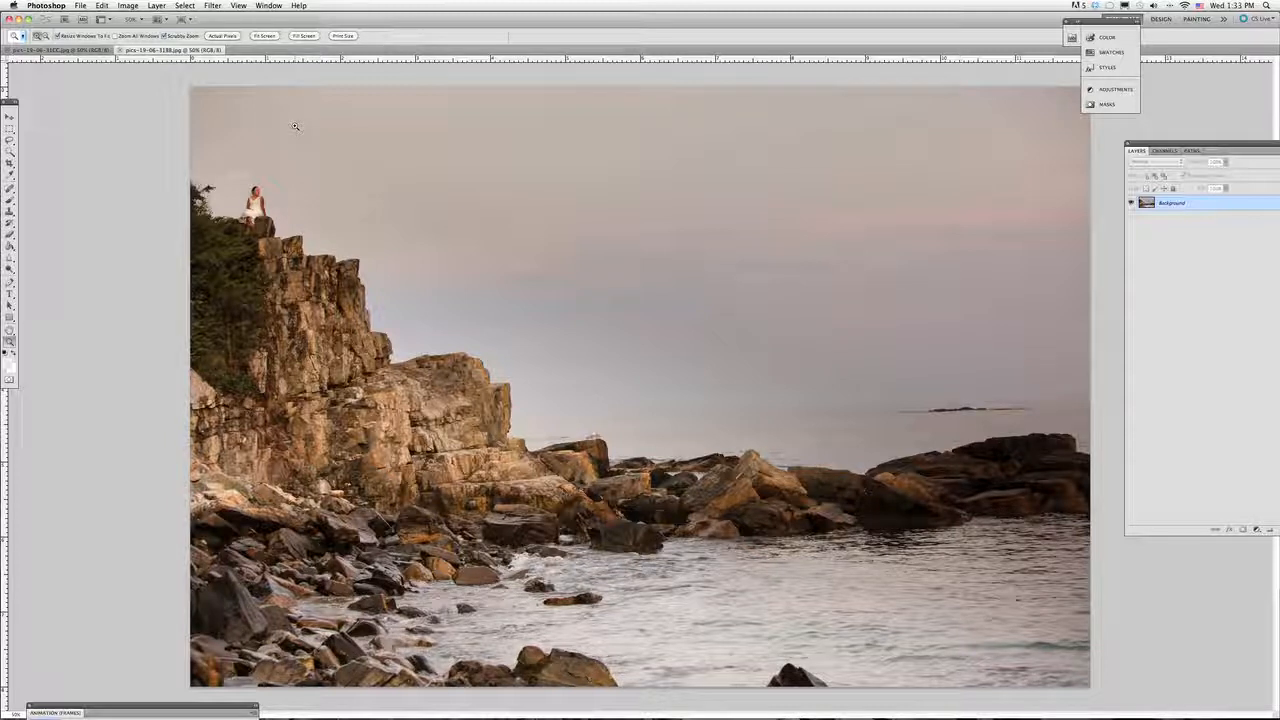
{"action": "key", "text": "super+a"}
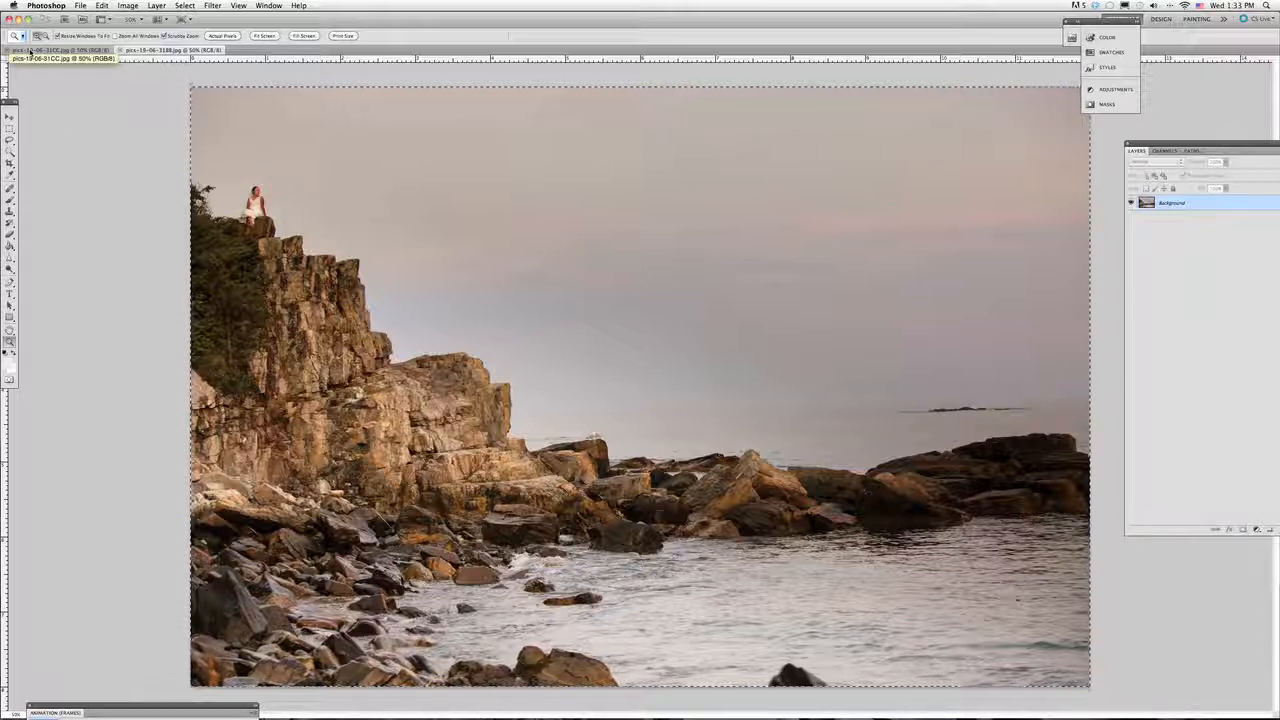
Add a new layer to pics-19-06-31CC.jpg, paste the unpainted photo into it, and compare it with the painted background
{"action": "left_click", "coordinate": [45, 50]}
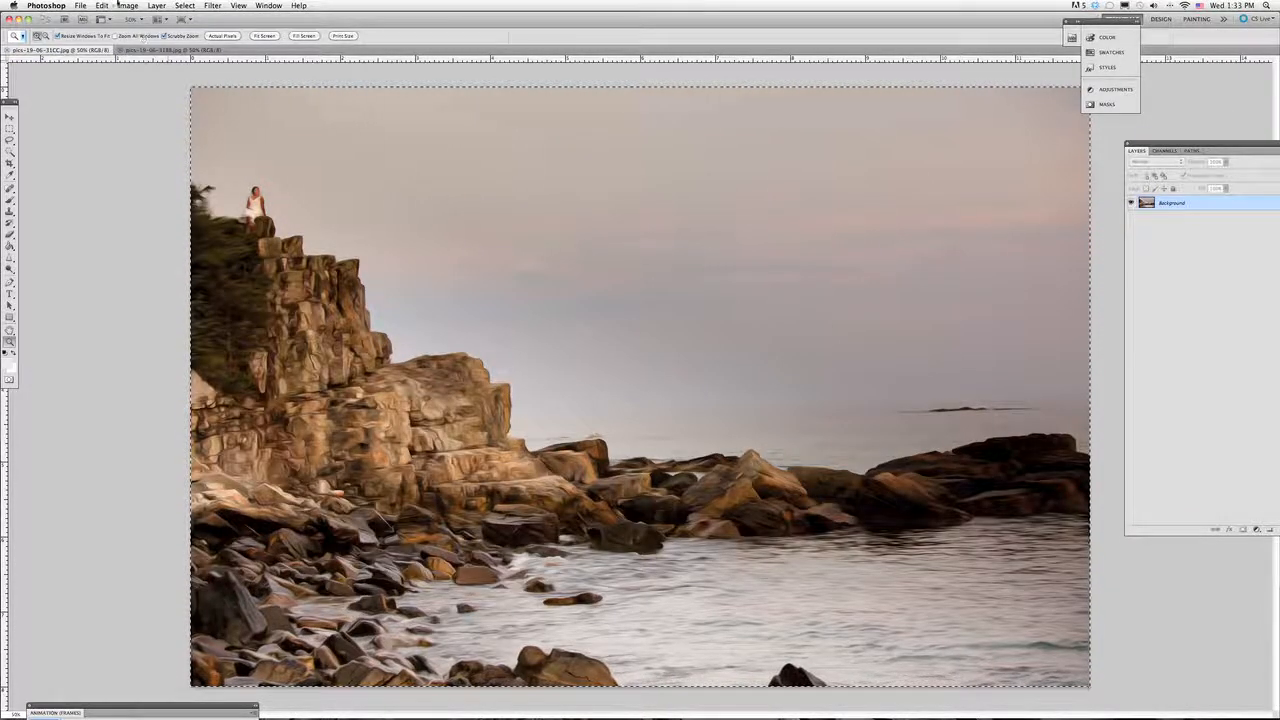
{"action": "left_click", "coordinate": [182, 5]}
{"action": "left_click", "coordinate": [142, 69]}
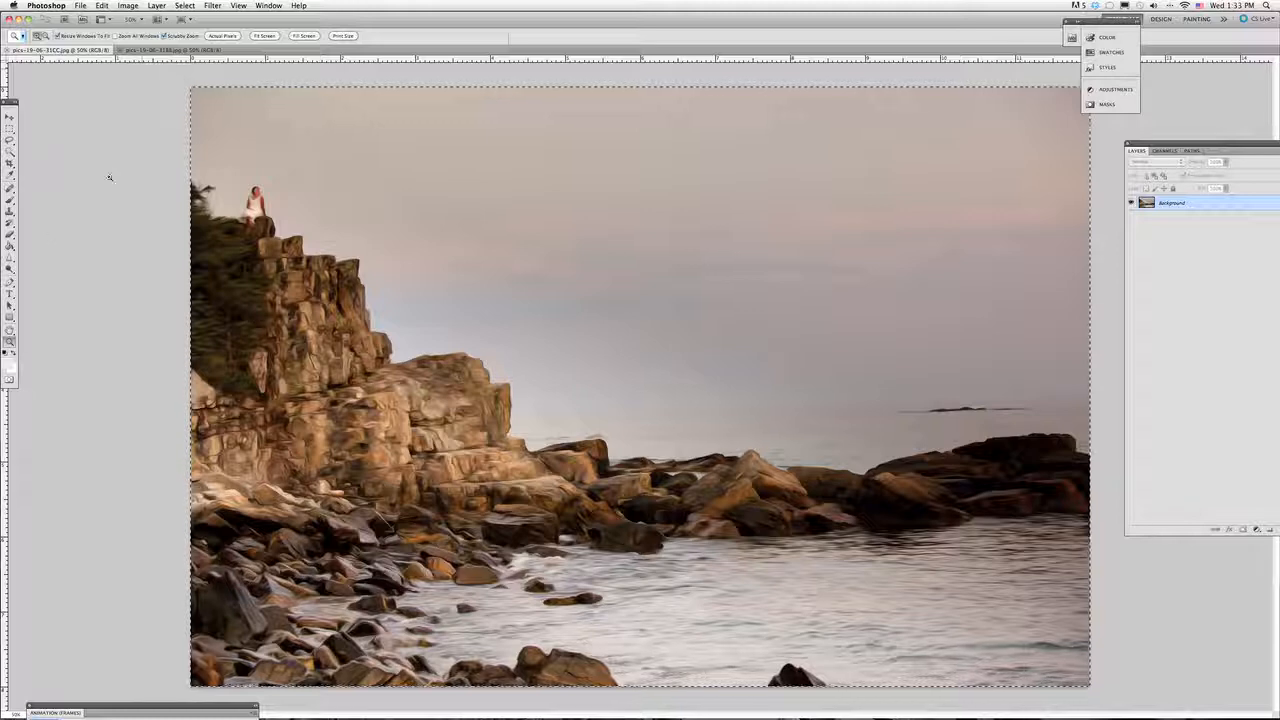
{"action": "left_click", "coordinate": [156, 5]}
{"action": "mouse_move", "coordinate": [170, 19]}
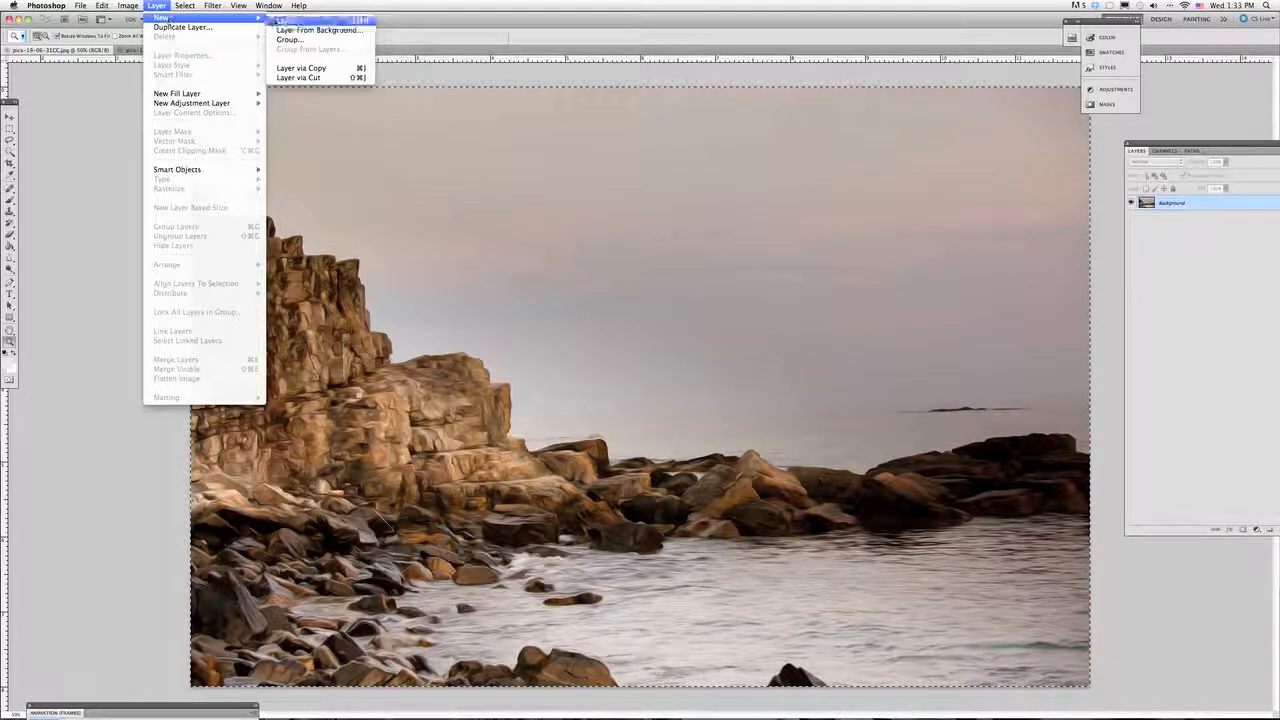
{"action": "left_click", "coordinate": [282, 20]}
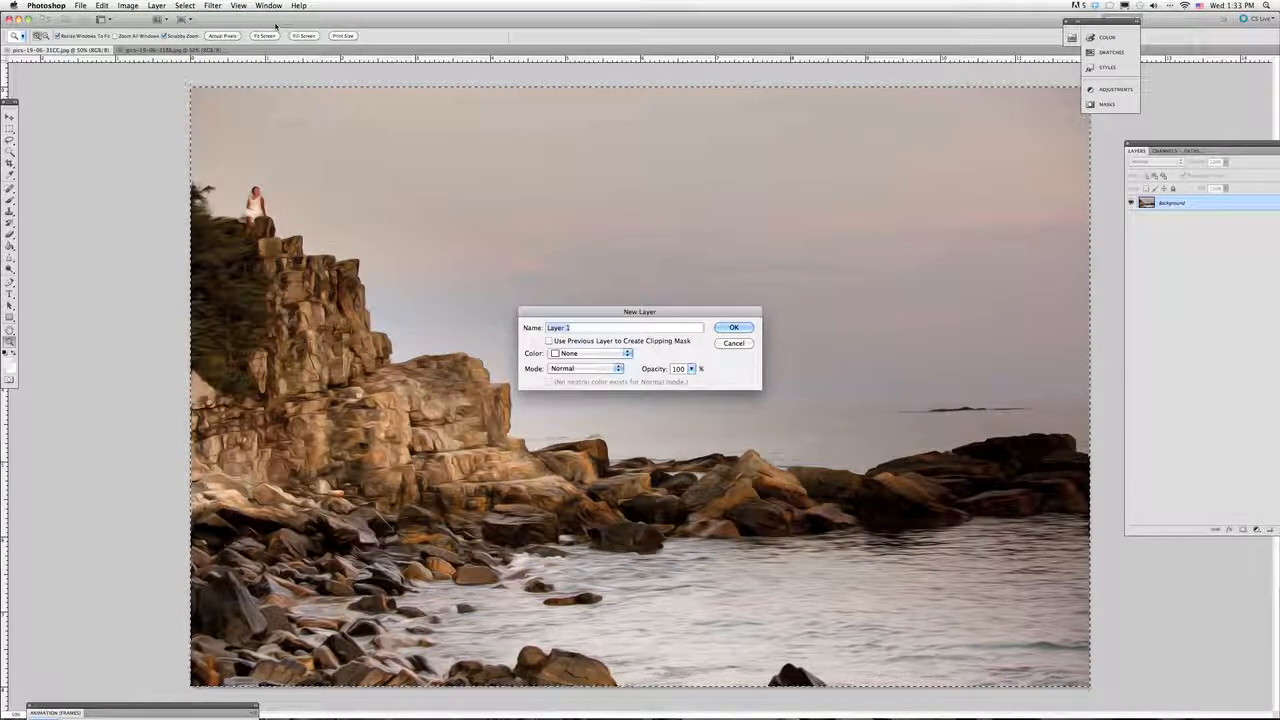
{"action": "key", "text": "Return"}
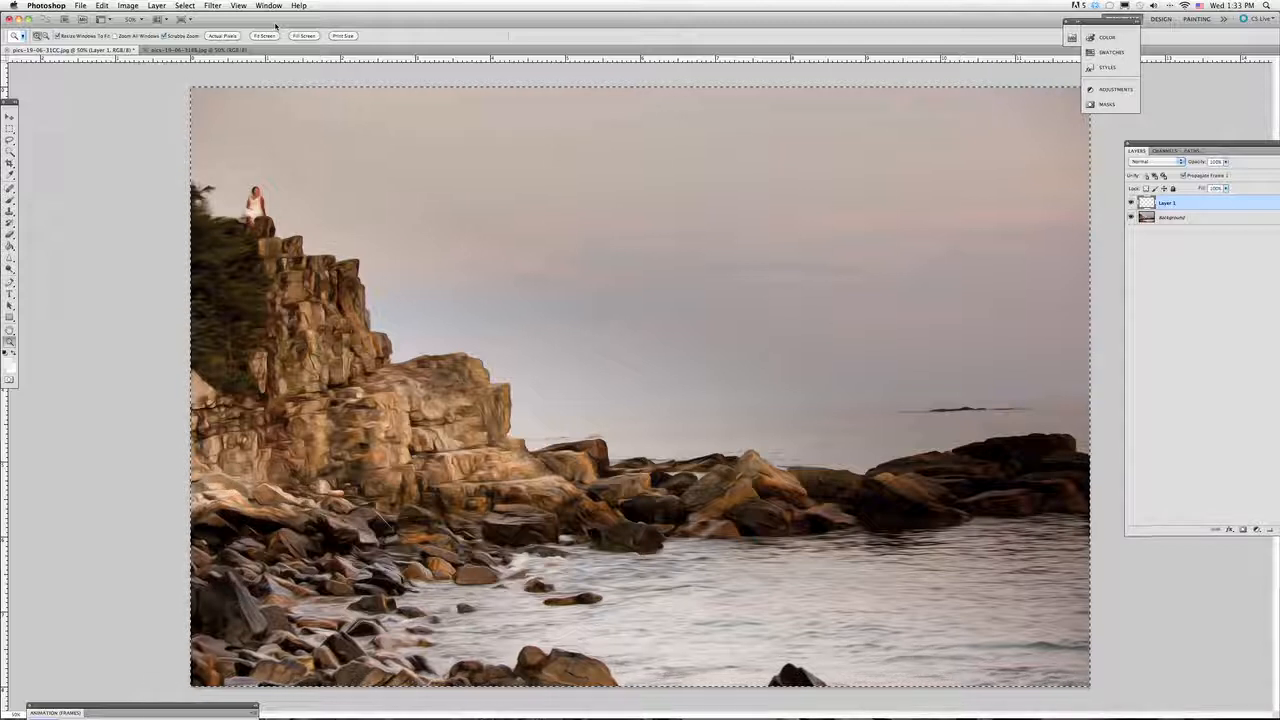
{"action": "key", "text": "super+v"}
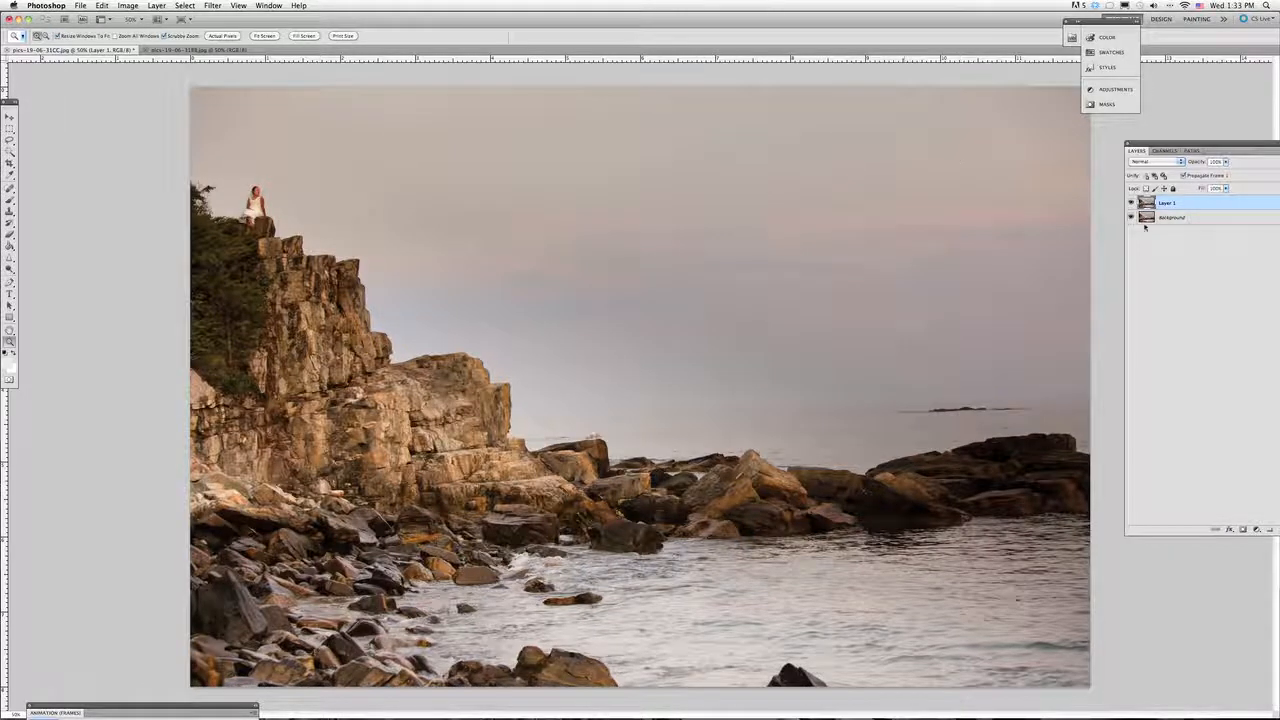
{"action": "left_click", "coordinate": [1131, 203]}
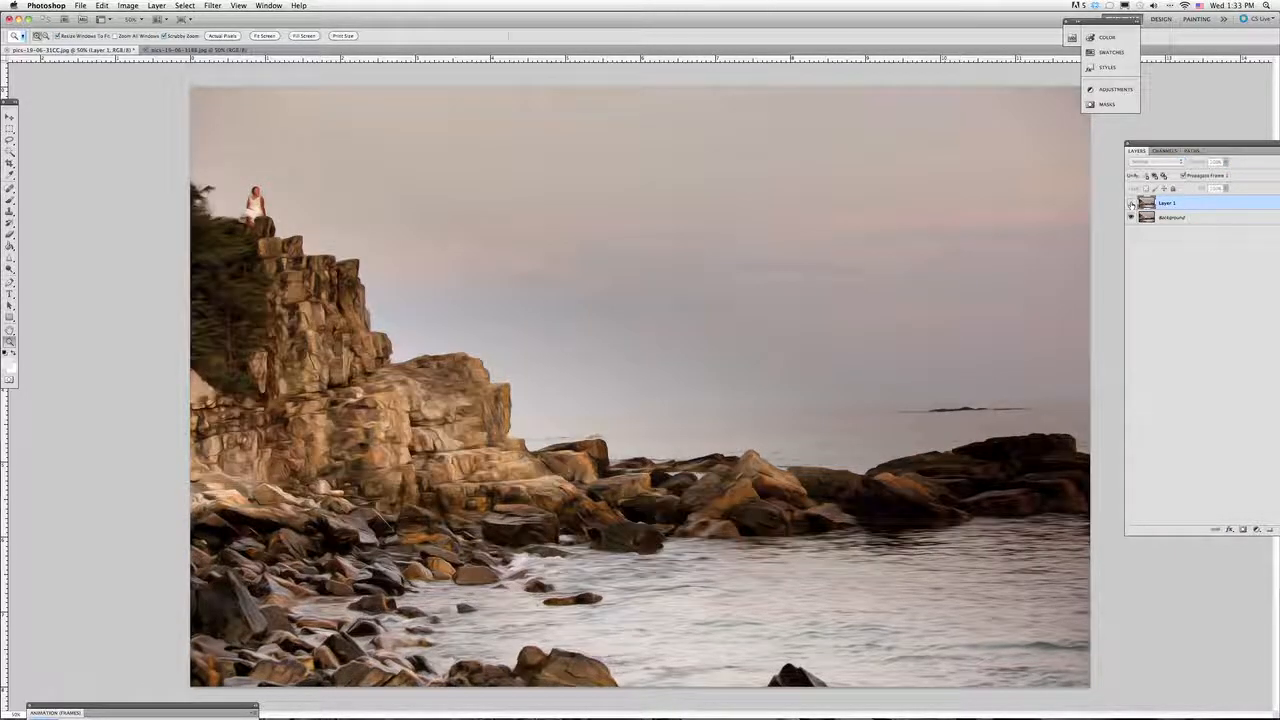
{"action": "left_click", "coordinate": [1131, 203]}
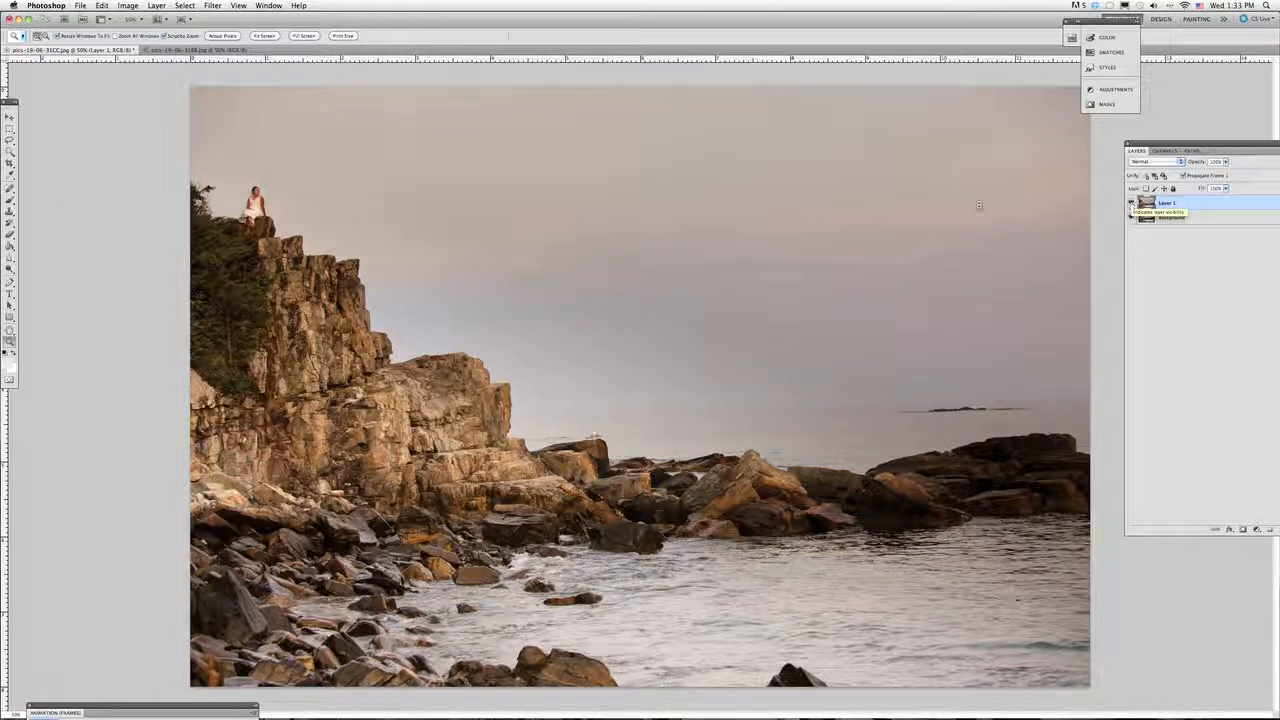
Remove everything from the pasted layer except a rectangle around the woman and the upper cliff, and clear the selection
{"action": "left_click", "coordinate": [9, 130]}
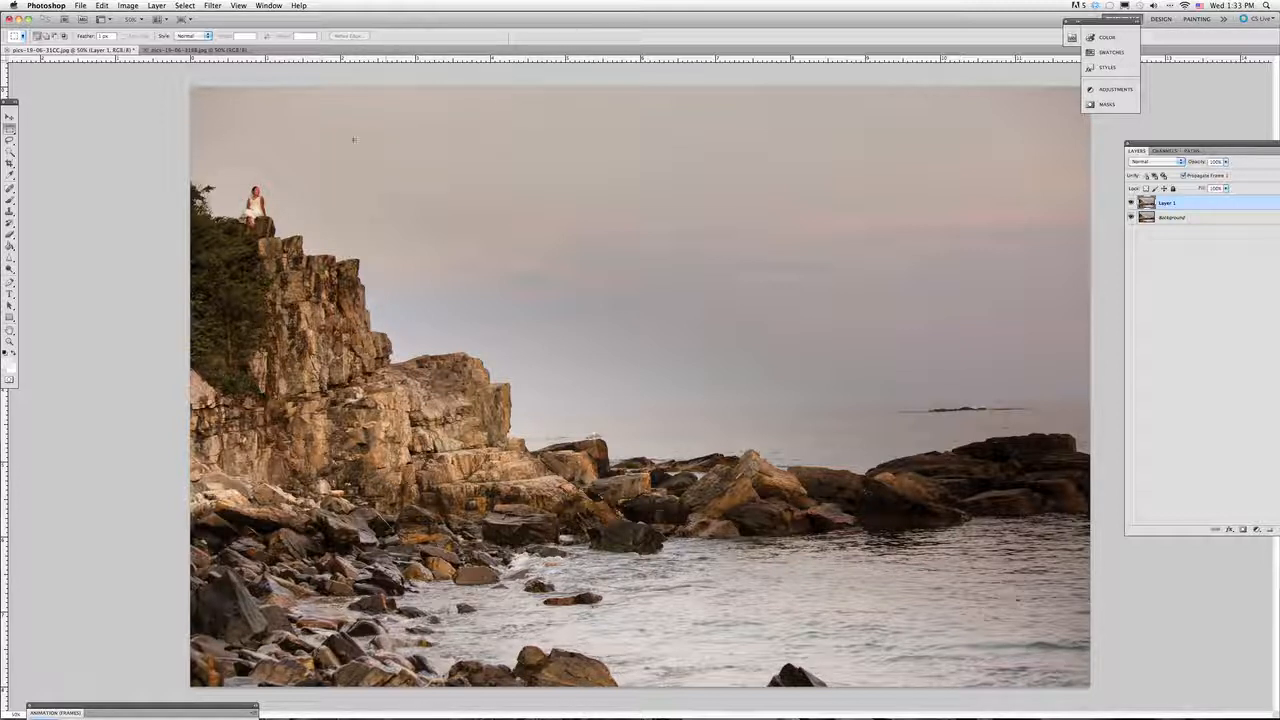
{"action": "left_click_drag", "start_coordinate": [184, 84], "coordinate": [382, 330]}
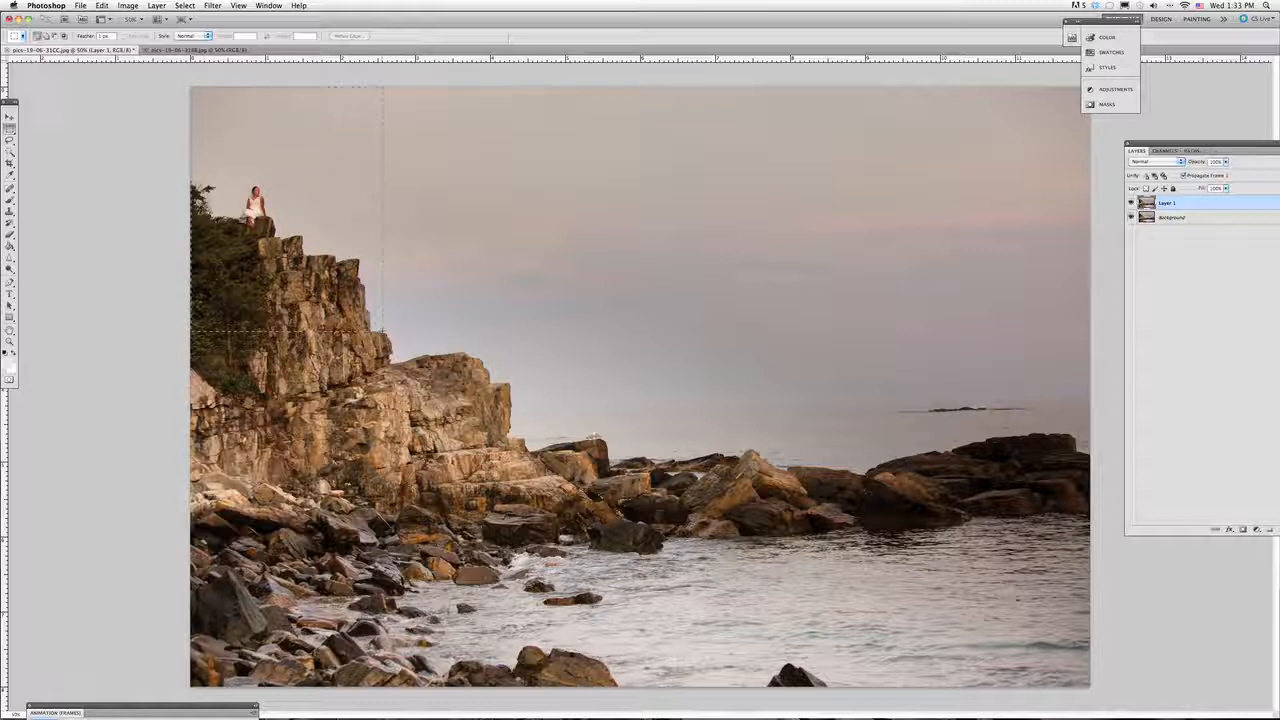
{"action": "left_click", "coordinate": [180, 5]}
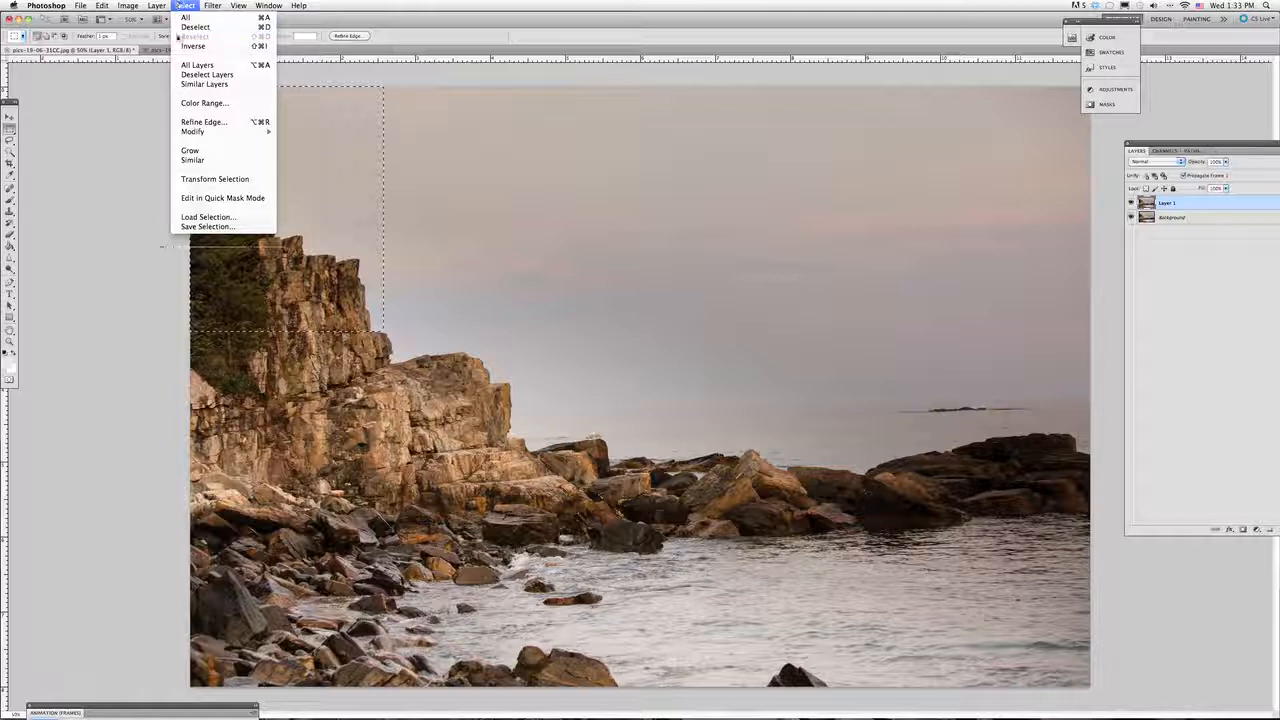
{"action": "left_click", "coordinate": [180, 45]}
{"action": "key", "text": "Delete"}
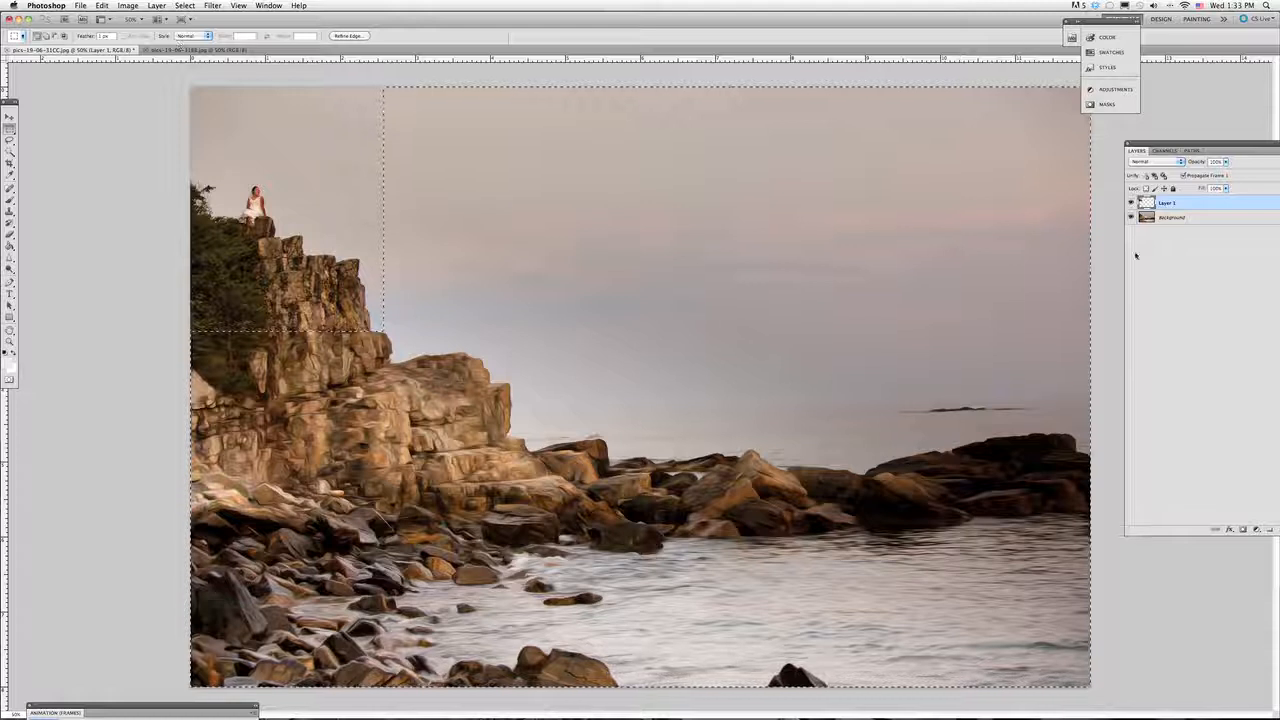
{"action": "left_click", "coordinate": [10, 140]}
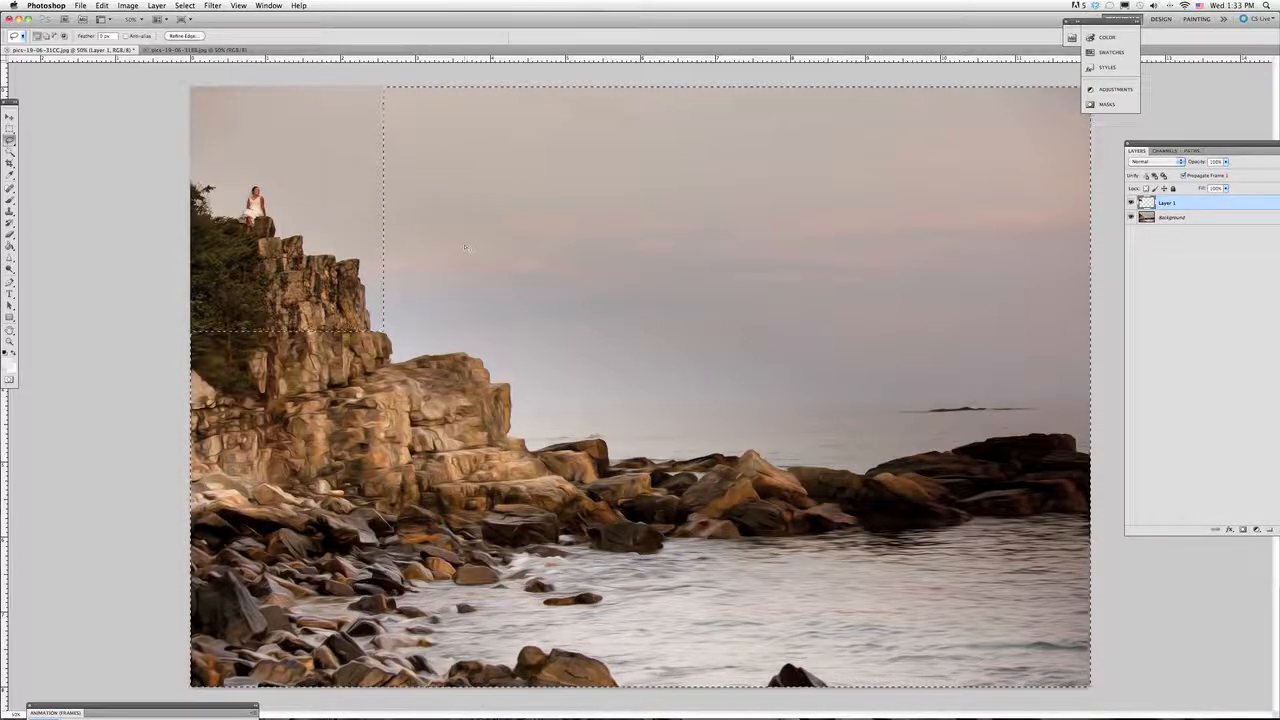
{"action": "key", "text": "super+d"}
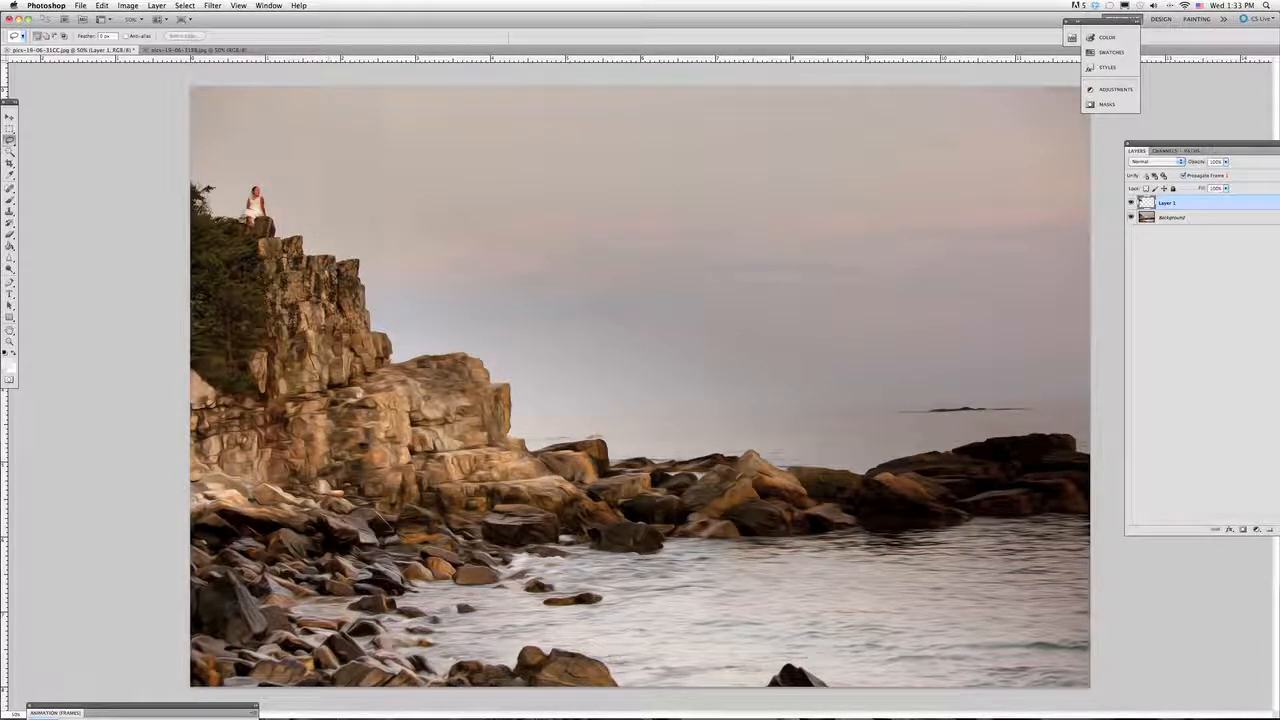
Set up the Eraser with a smaller, soft-edged brush and lower its opacity to 11%
{"action": "left_click", "coordinate": [10, 233]}
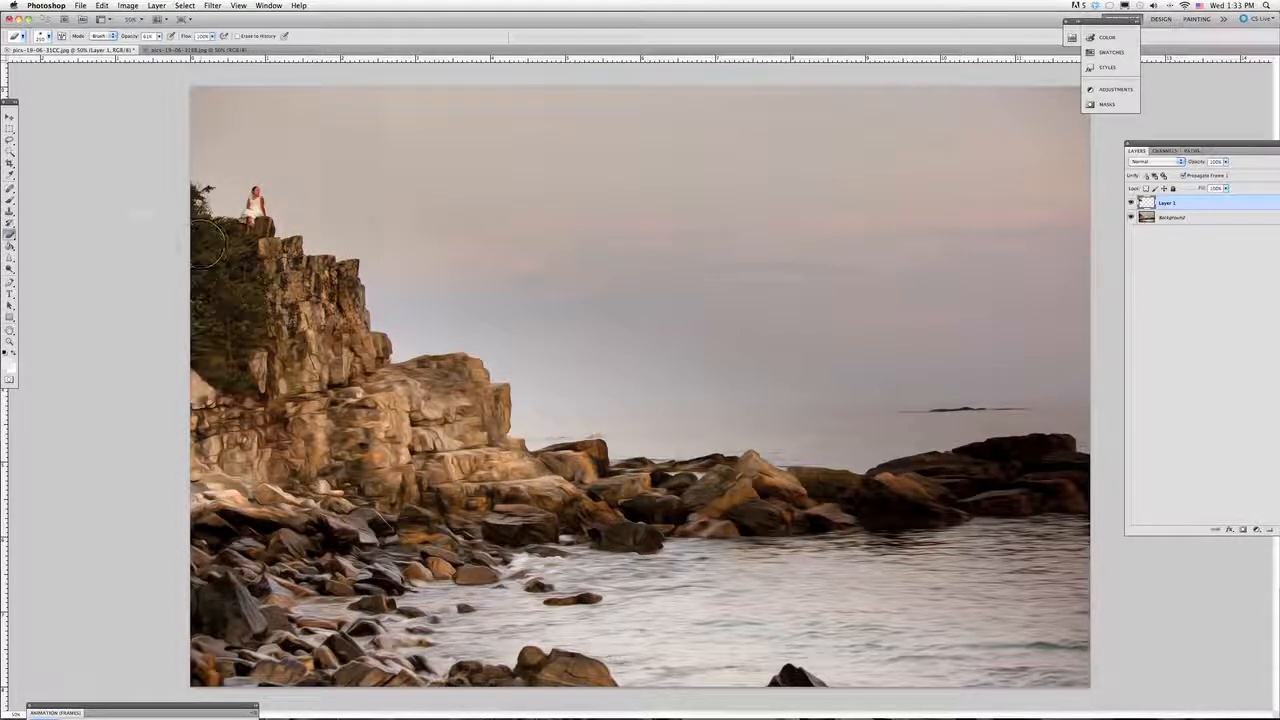
{"action": "left_click", "coordinate": [44, 37]}
{"action": "left_click_drag", "start_coordinate": [49, 84], "coordinate": [12, 84]}
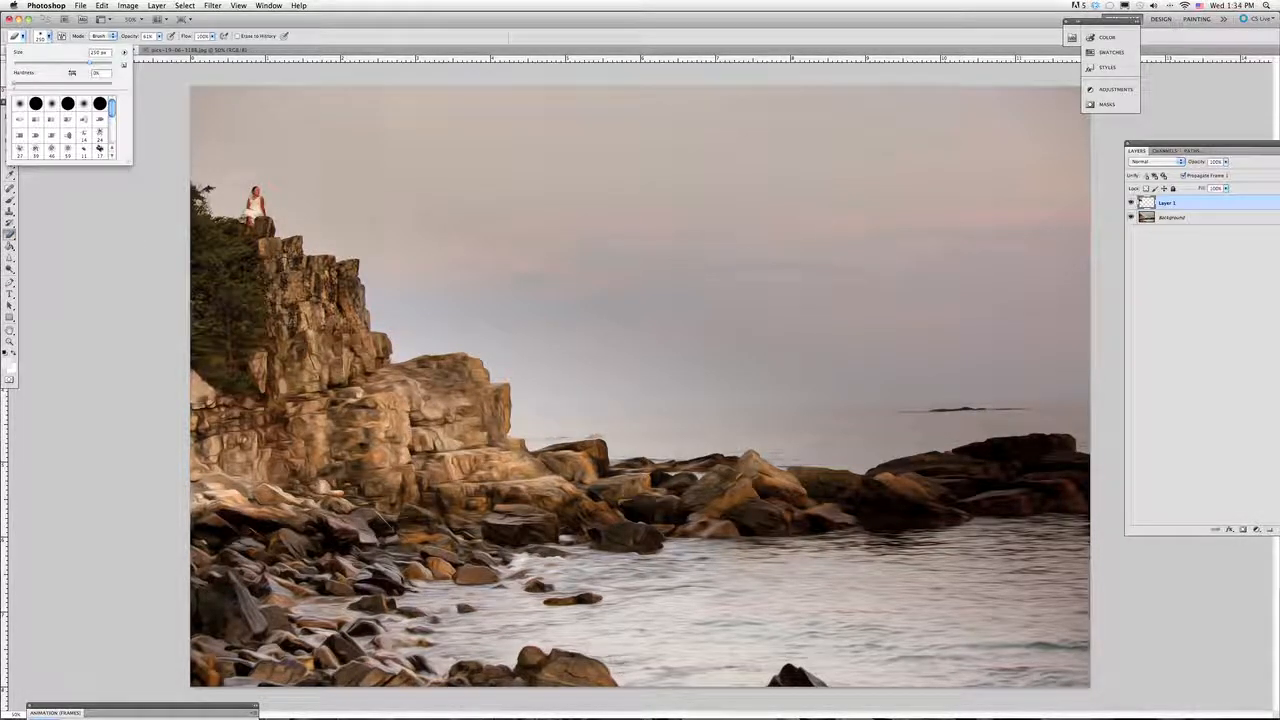
{"action": "left_click_drag", "start_coordinate": [87, 65], "coordinate": [86, 66]}
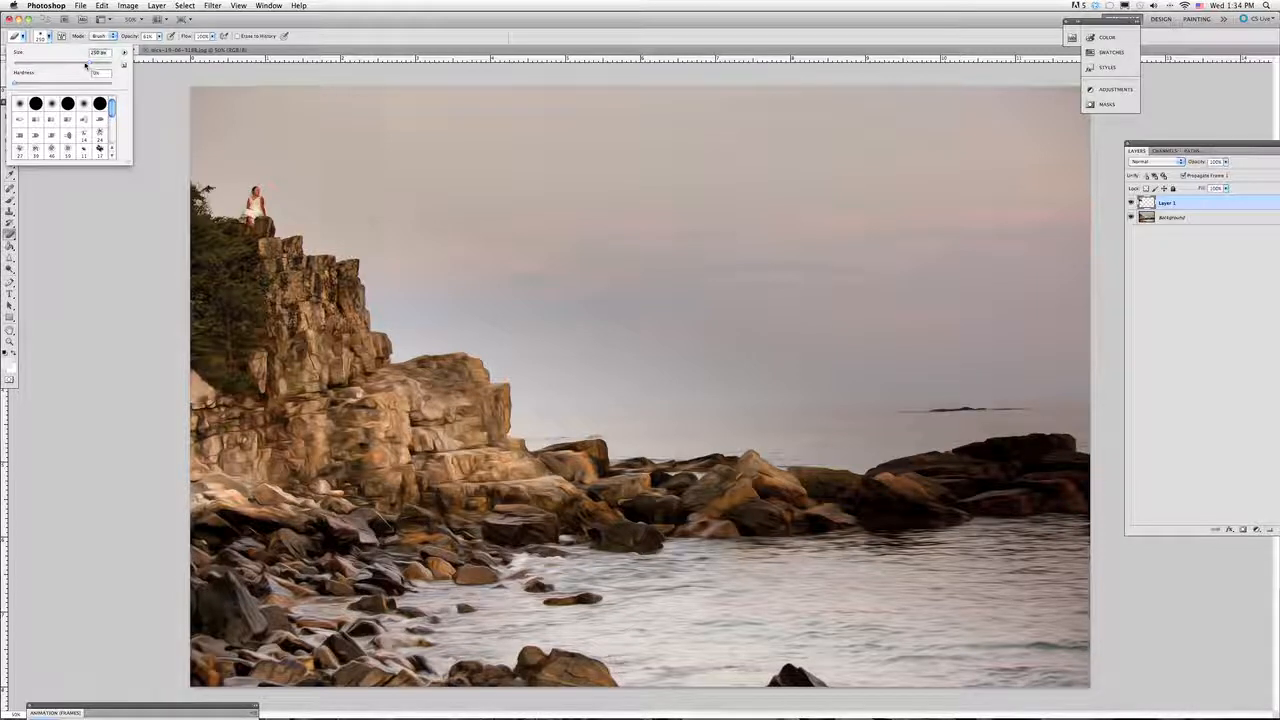
{"action": "left_click", "coordinate": [226, 28]}
{"action": "left_click", "coordinate": [159, 37]}
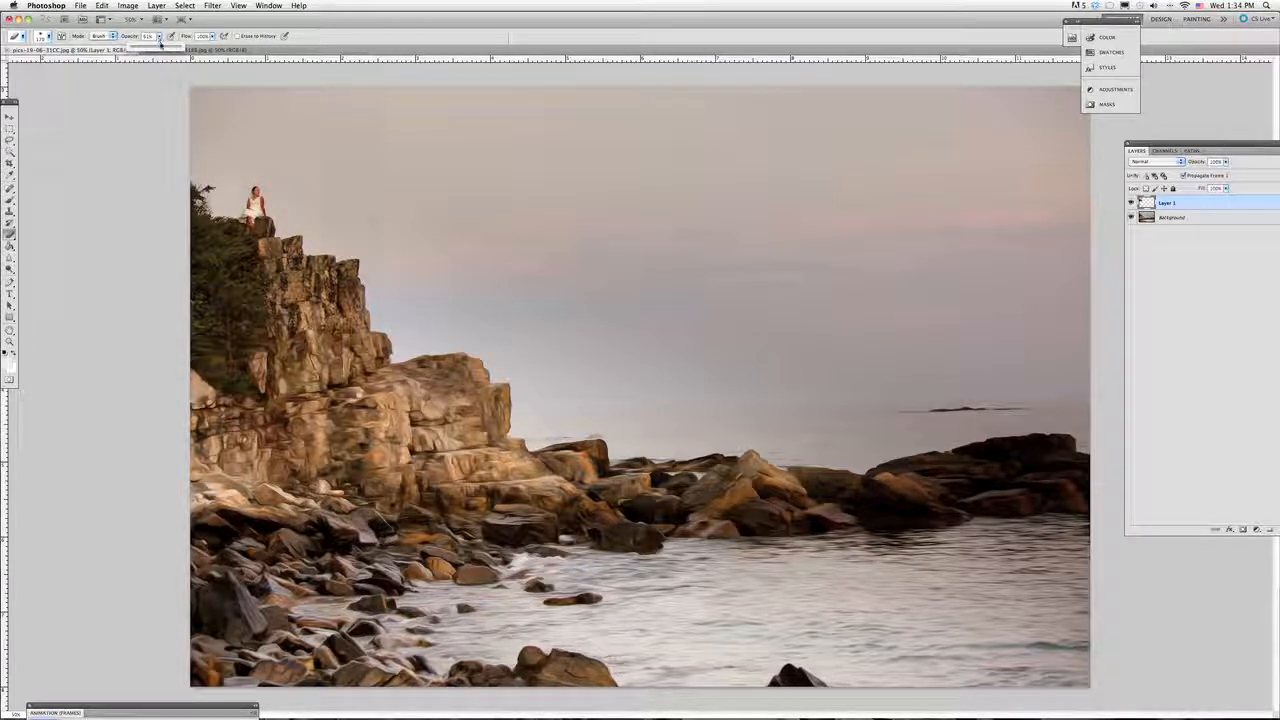
{"action": "left_click", "coordinate": [383, 108]}
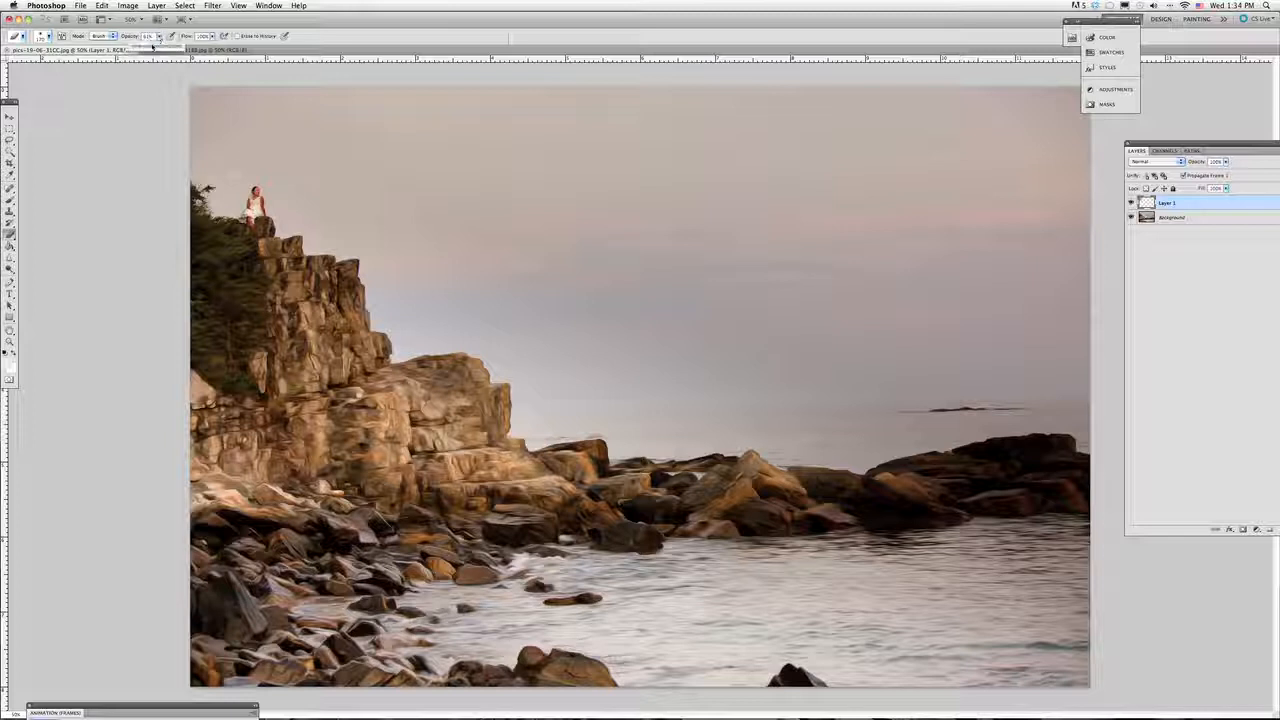
{"action": "mouse_move", "coordinate": [150, 47]}
{"action": "left_mouse_down"}
{"action": "mouse_move", "coordinate": [162, 50]}
{"action": "mouse_move", "coordinate": [137, 49]}
{"action": "left_mouse_up"}
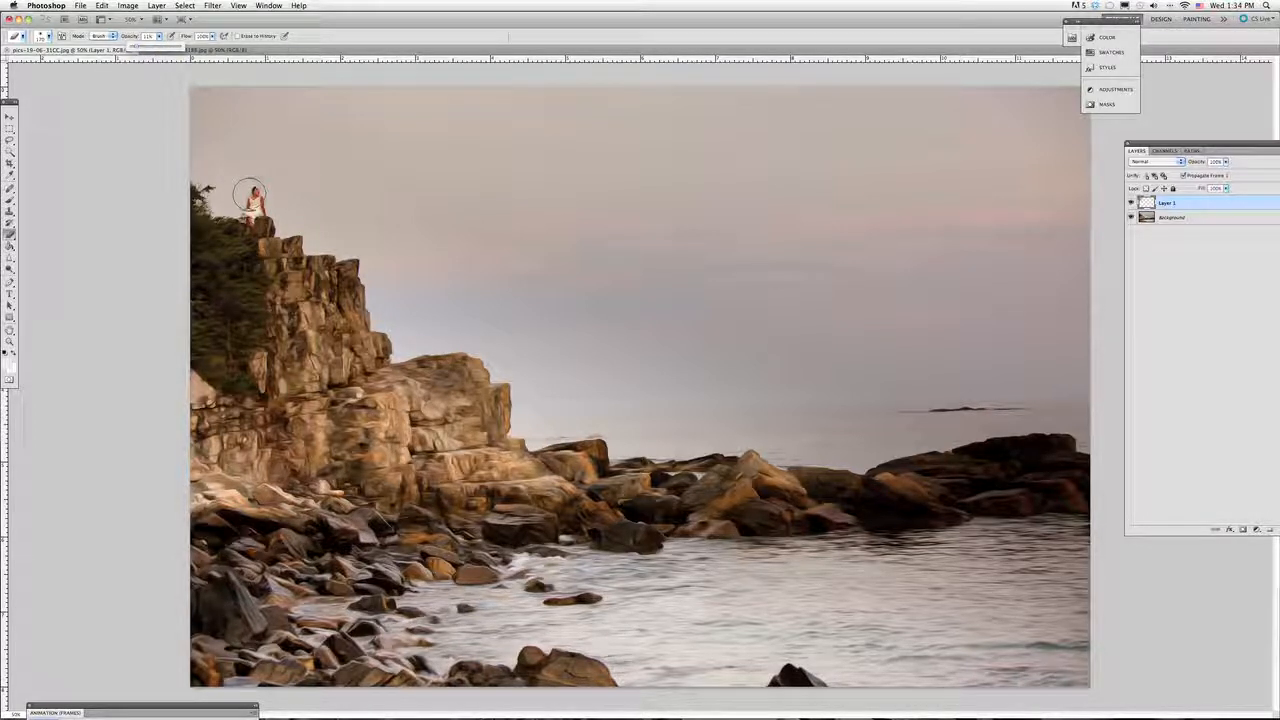
Lightly erase the pasted layer around the woman and over the trees below her to blend it into the painting
{"action": "left_click_drag", "start_coordinate": [251, 198], "coordinate": [257, 222]}
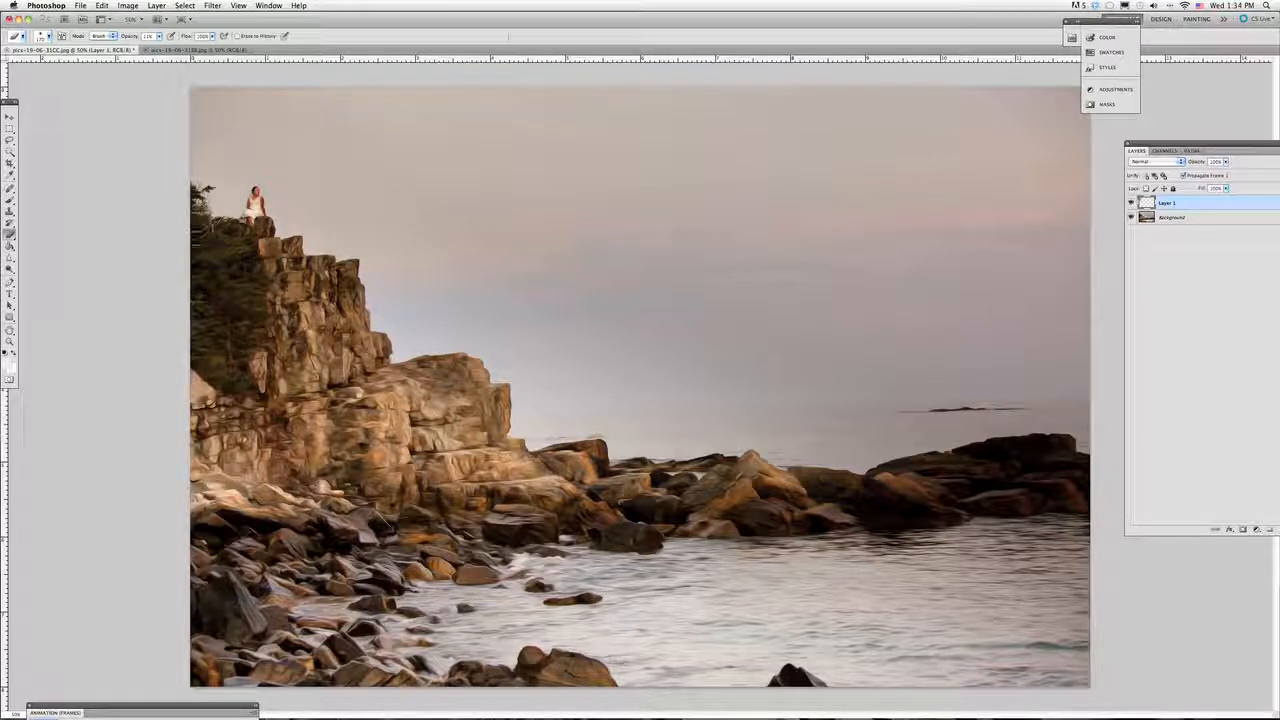
{"action": "left_click_drag", "start_coordinate": [158, 48], "coordinate": [181, 48]}
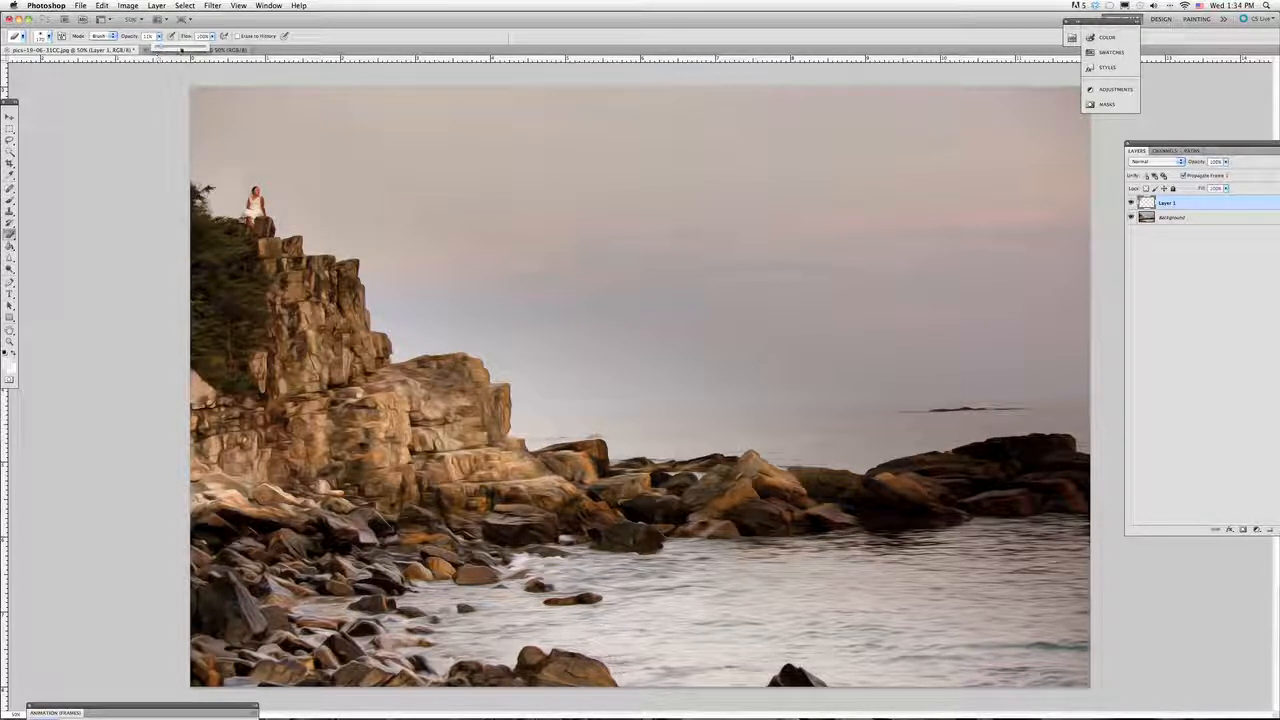
{"action": "mouse_move", "coordinate": [212, 305]}
{"action": "left_mouse_down"}
{"action": "mouse_move", "coordinate": [223, 327]}
{"action": "mouse_move", "coordinate": [268, 295]}
{"action": "mouse_move", "coordinate": [262, 318]}
{"action": "mouse_move", "coordinate": [292, 285]}
{"action": "mouse_move", "coordinate": [290, 255]}
{"action": "mouse_move", "coordinate": [256, 277]}
{"action": "mouse_move", "coordinate": [234, 254]}
{"action": "left_mouse_up"}
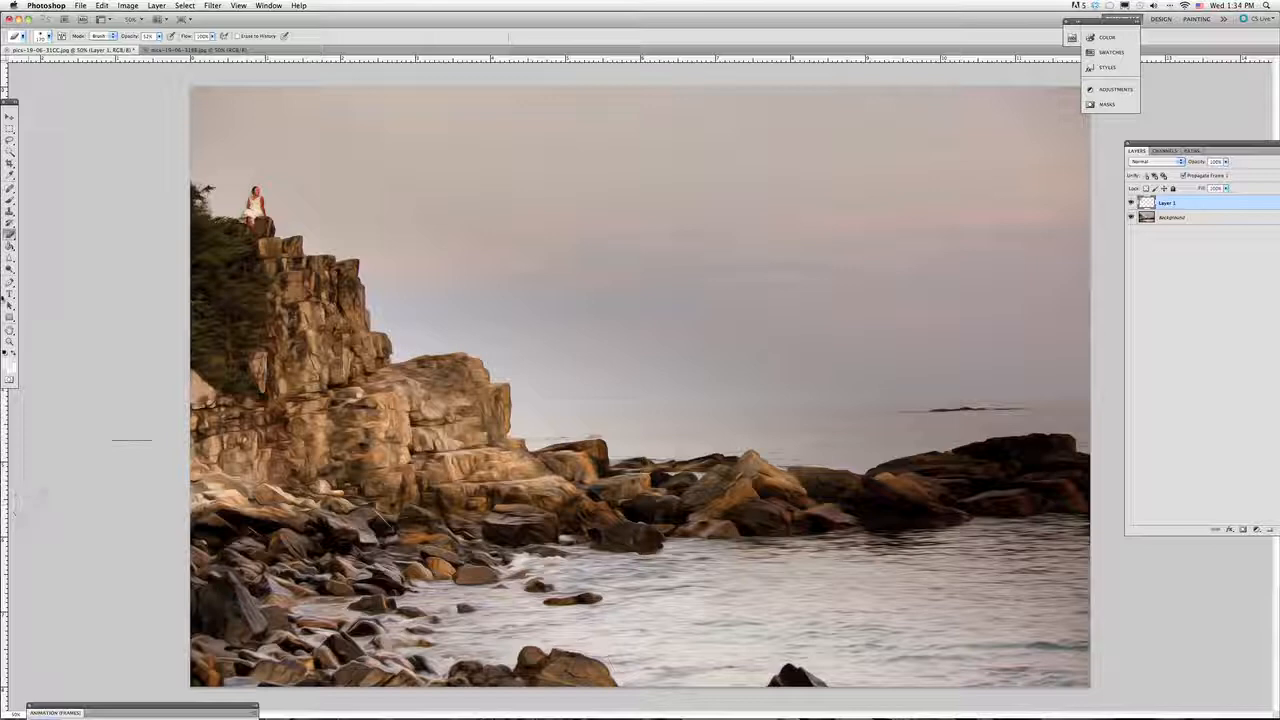
Examine the blend around the woman and the cliff close up, comparing the image with and without the pasted layer
{"action": "left_click", "coordinate": [10, 342]}
{"action": "left_click", "coordinate": [147, 187]}
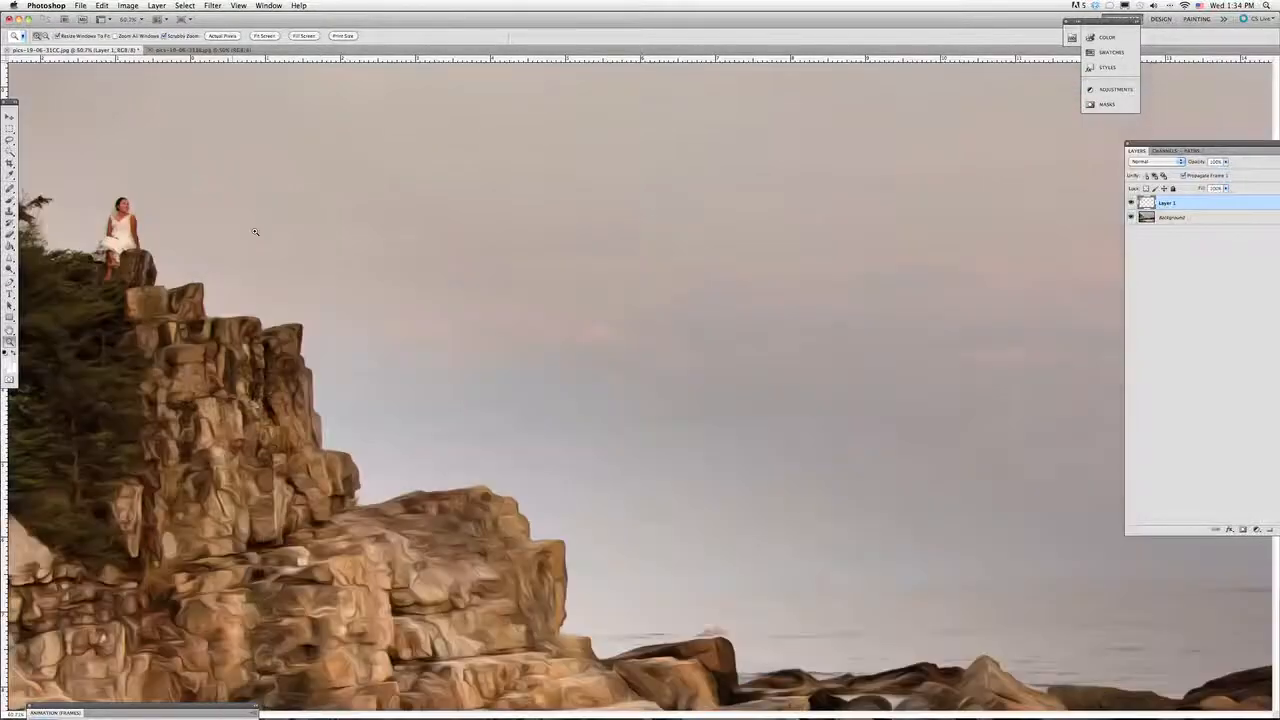
{"action": "left_click_drag", "start_coordinate": [255, 231], "coordinate": [179, 396]}
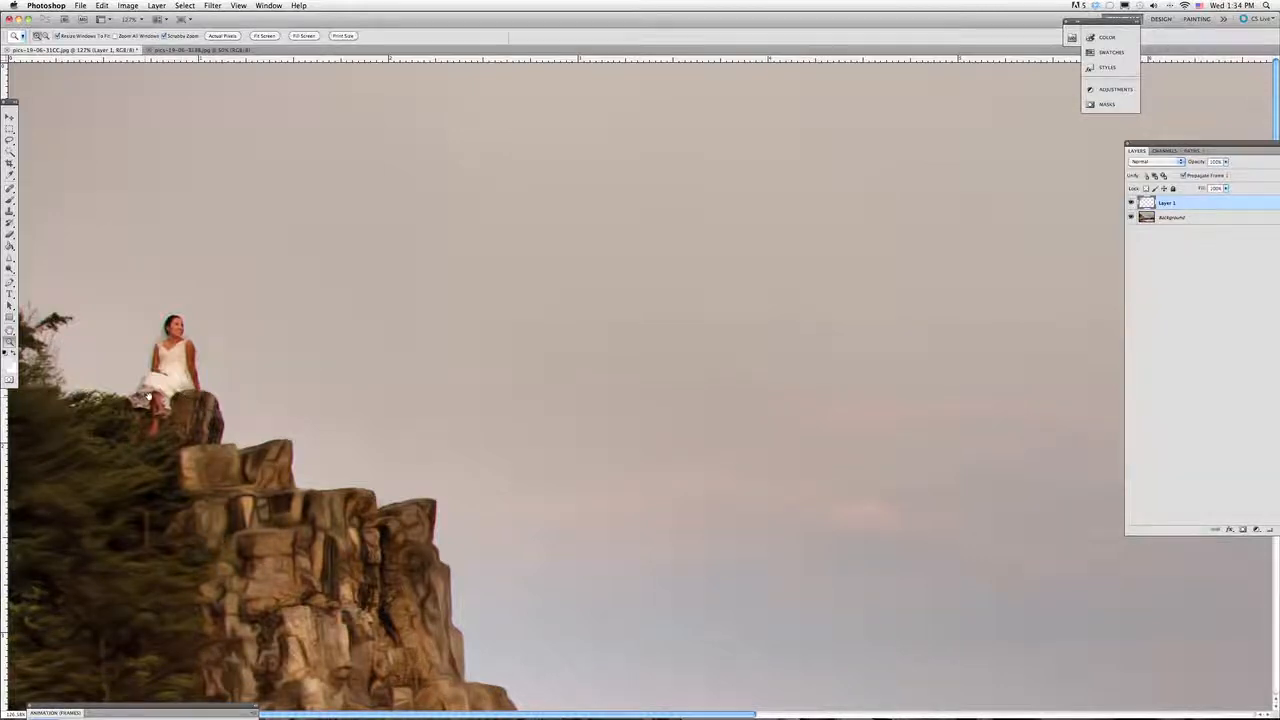
{"action": "left_click_drag", "start_coordinate": [298, 392], "coordinate": [289, 220]}
{"action": "left_click_drag", "start_coordinate": [277, 452], "coordinate": [264, 323]}
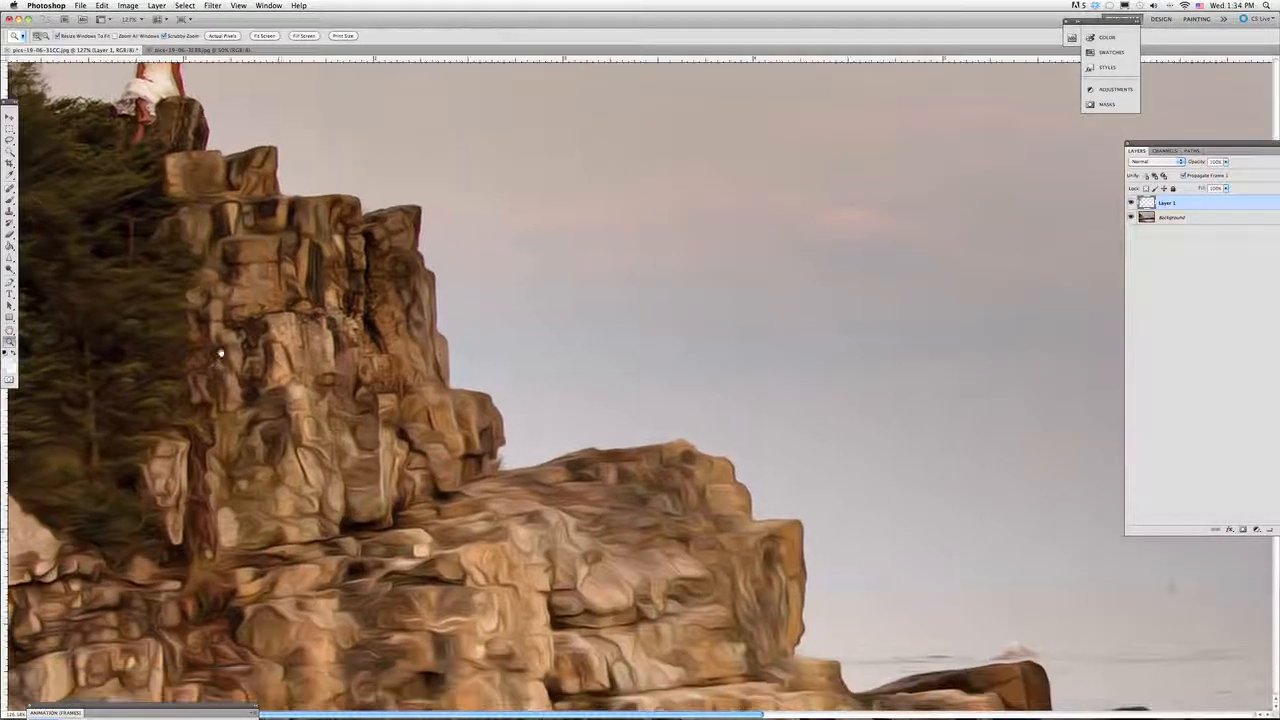
{"action": "left_click", "coordinate": [1131, 204]}
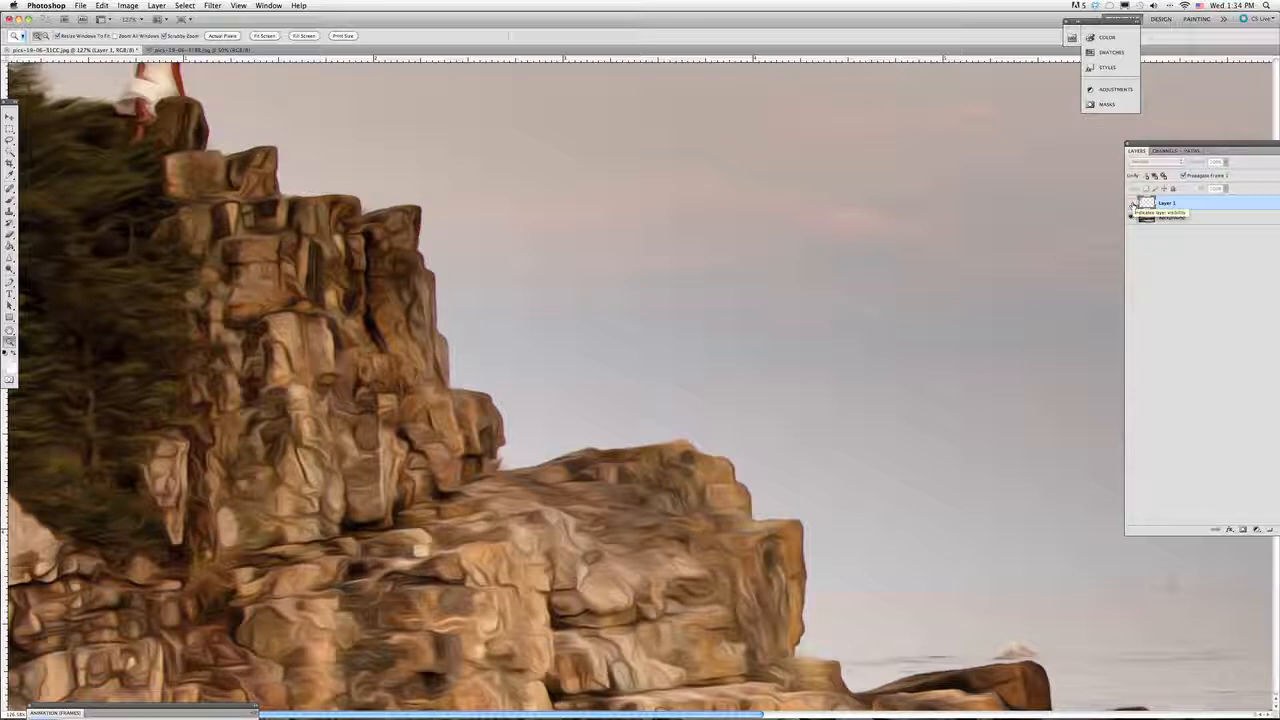
{"action": "left_click_drag", "start_coordinate": [392, 245], "coordinate": [411, 391]}
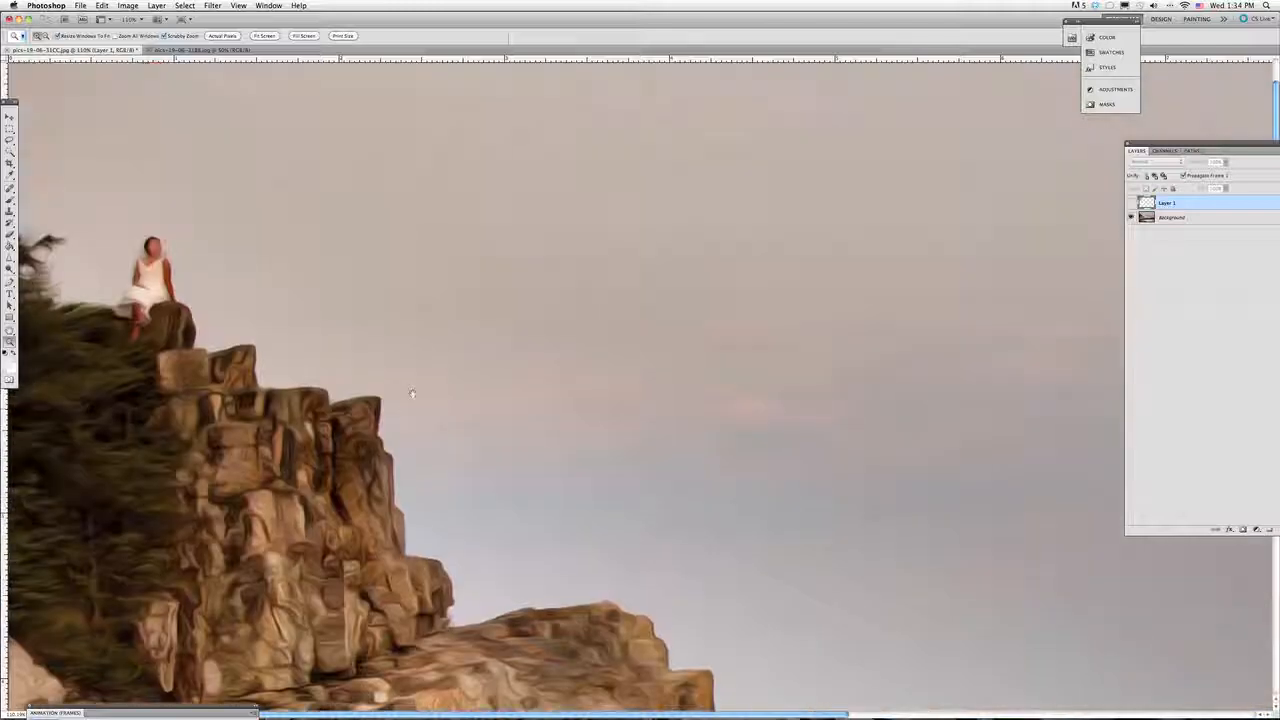
{"action": "left_click", "coordinate": [1130, 203]}
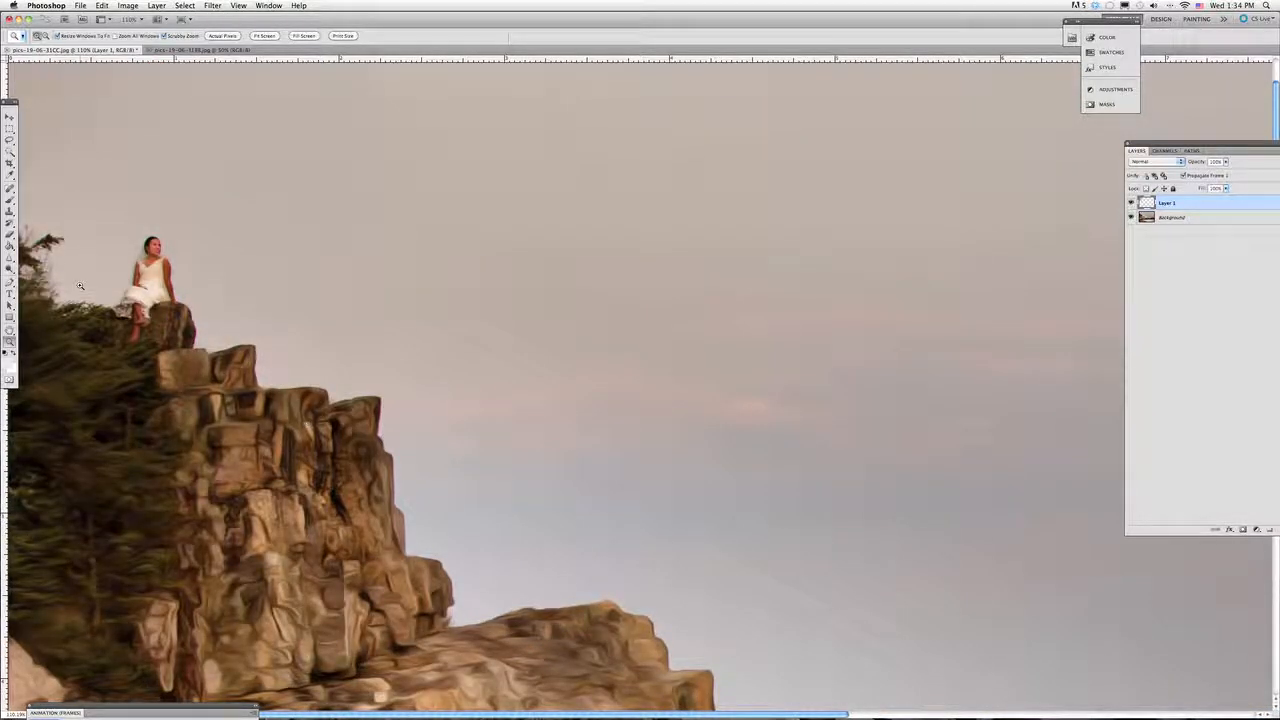
{"action": "left_click", "coordinate": [439, 537], "text": "alt"}
{"action": "left_click", "coordinate": [439, 537], "text": "alt"}
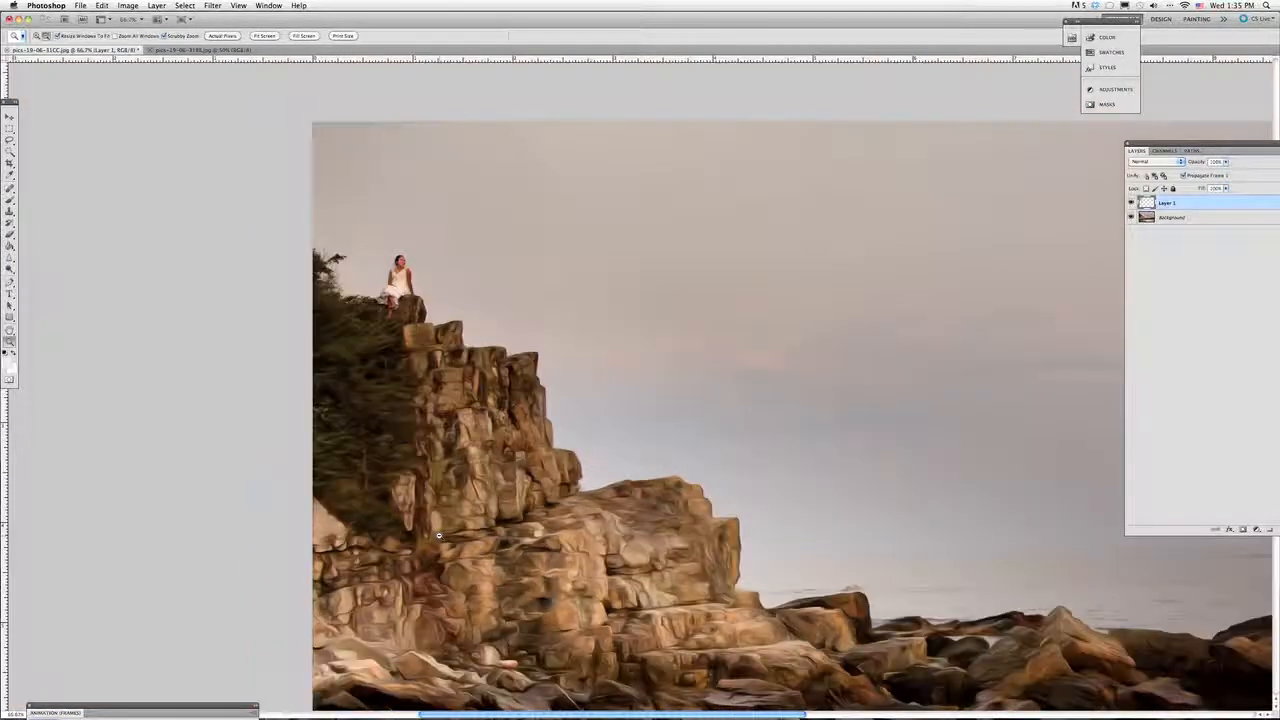
{"action": "left_click", "coordinate": [439, 537], "text": "alt"}
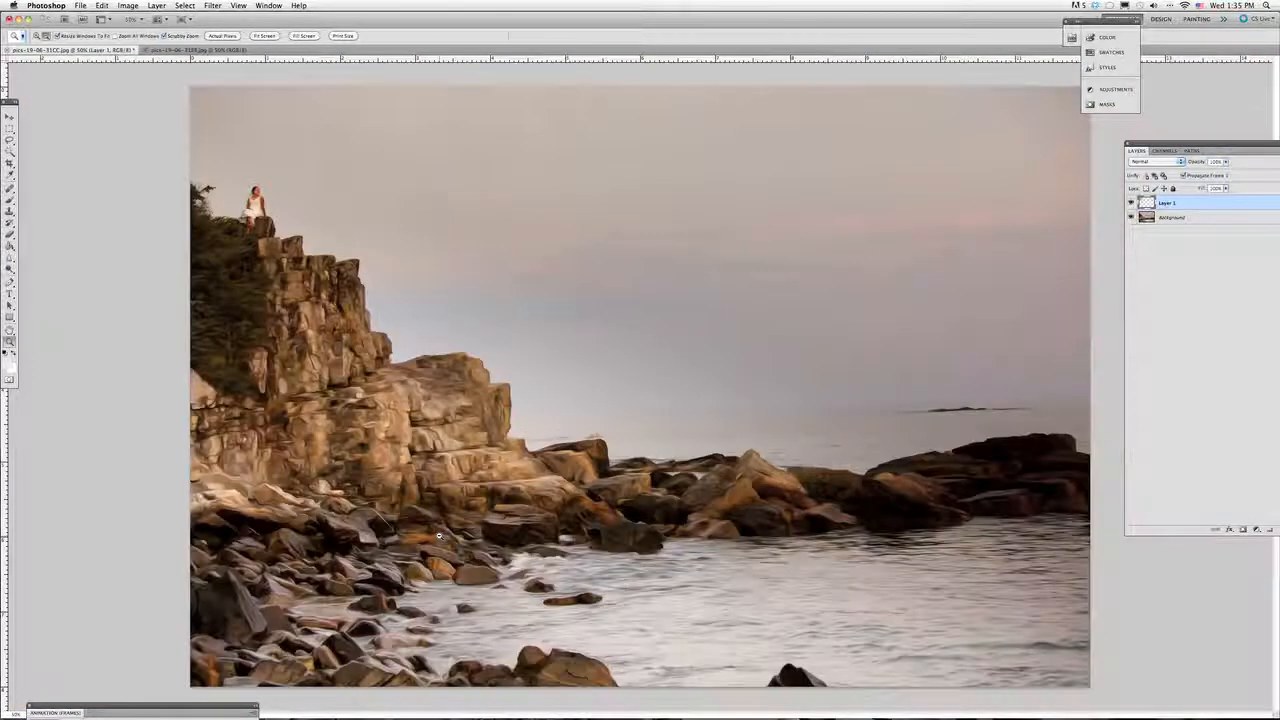
Activate the Dodge tool with the pasted layer still selected
{"action": "left_click", "coordinate": [10, 191]}
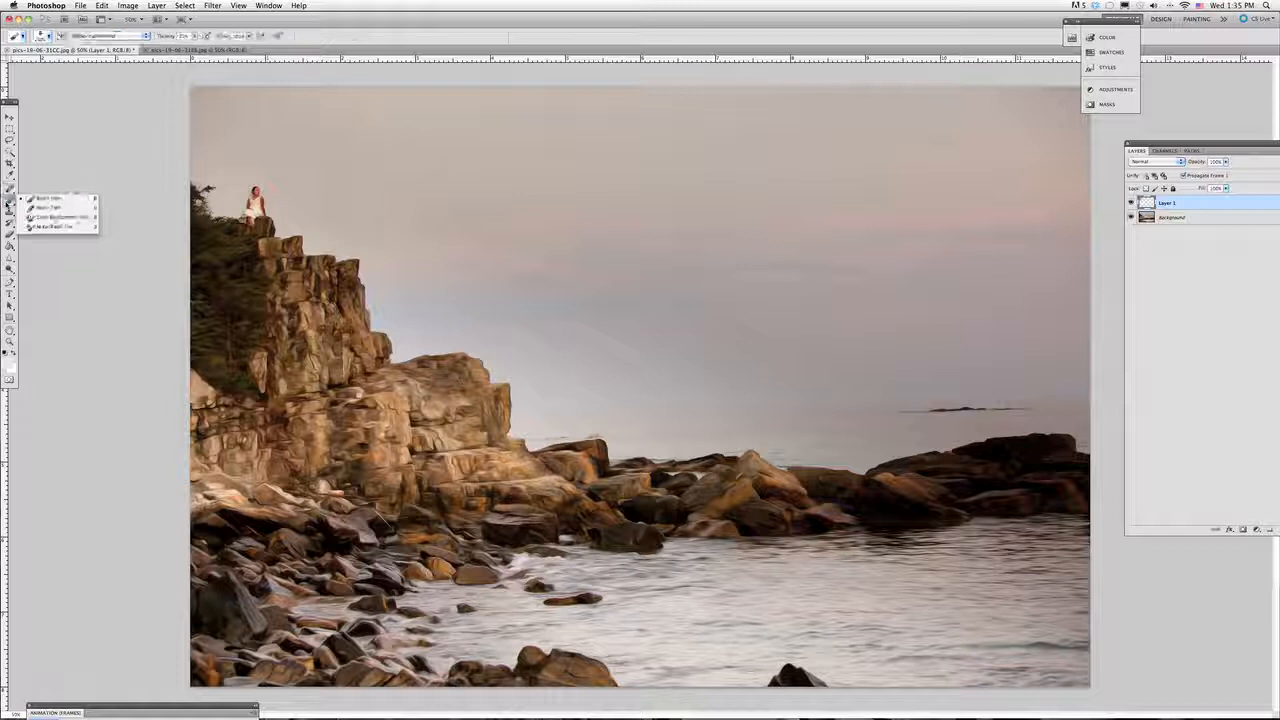
{"action": "left_click", "coordinate": [9, 213]}
{"action": "left_click", "coordinate": [9, 225]}
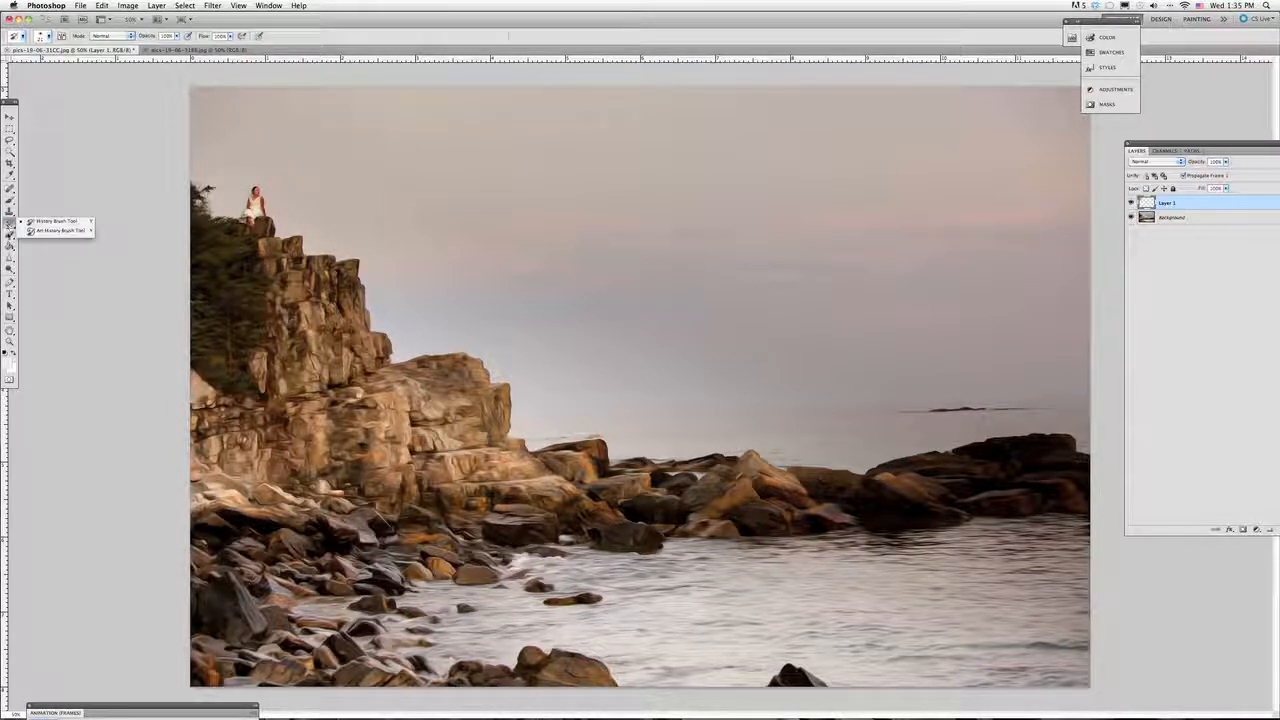
{"action": "left_click", "coordinate": [9, 267]}
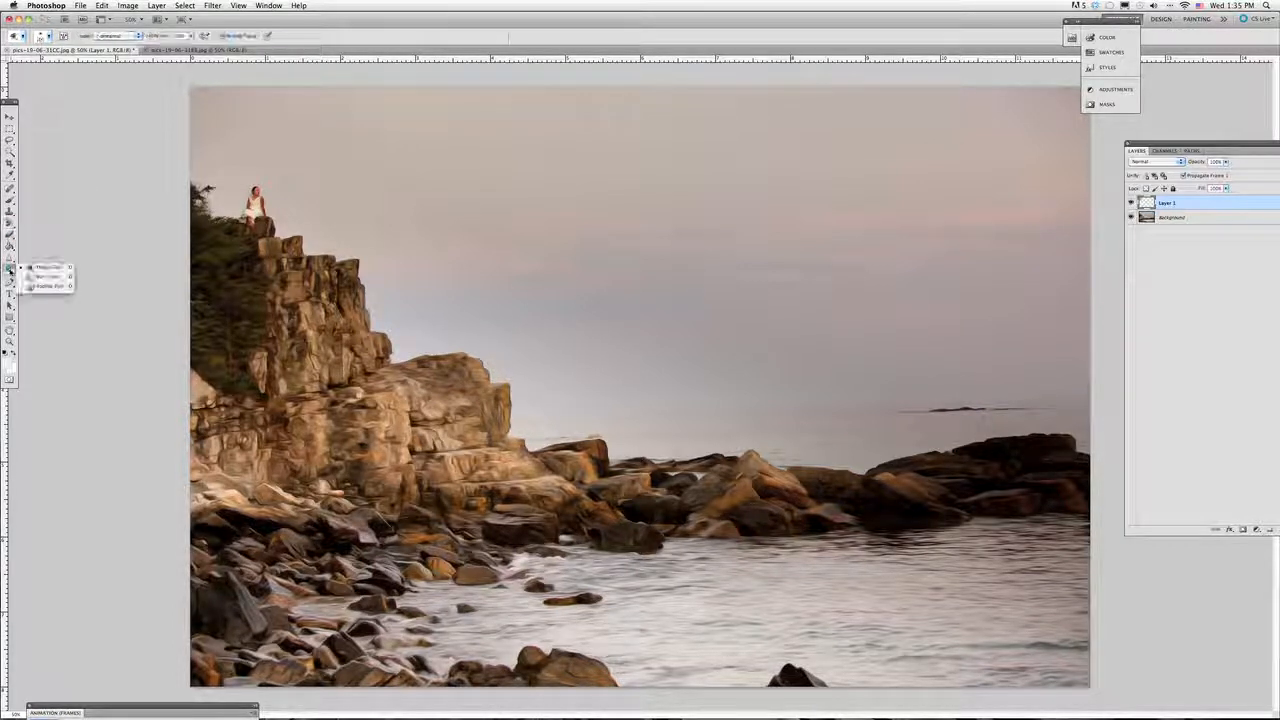
{"action": "left_click", "coordinate": [42, 270]}
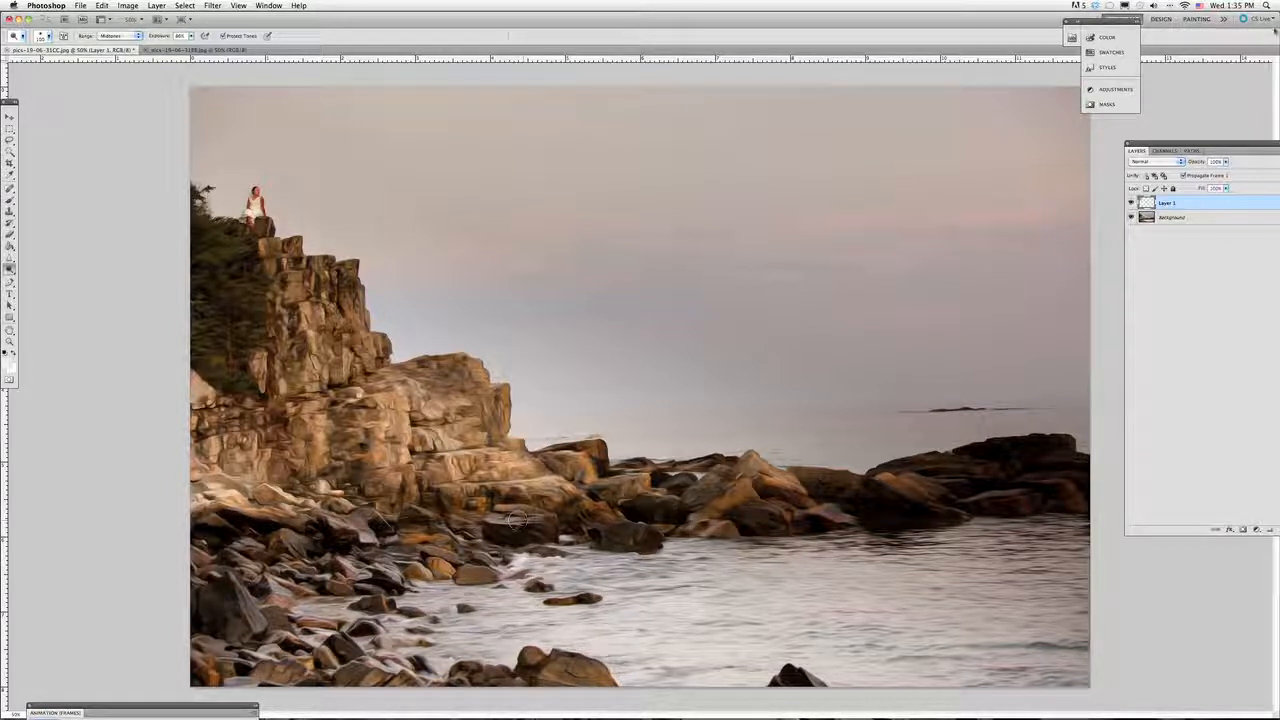
Dodge the midtones of selected rocks on the Background layer, brightening the shoreline boulders, the distant orange rocks and the stones below the cliff
{"action": "key", "text": "alt+bracketleft"}
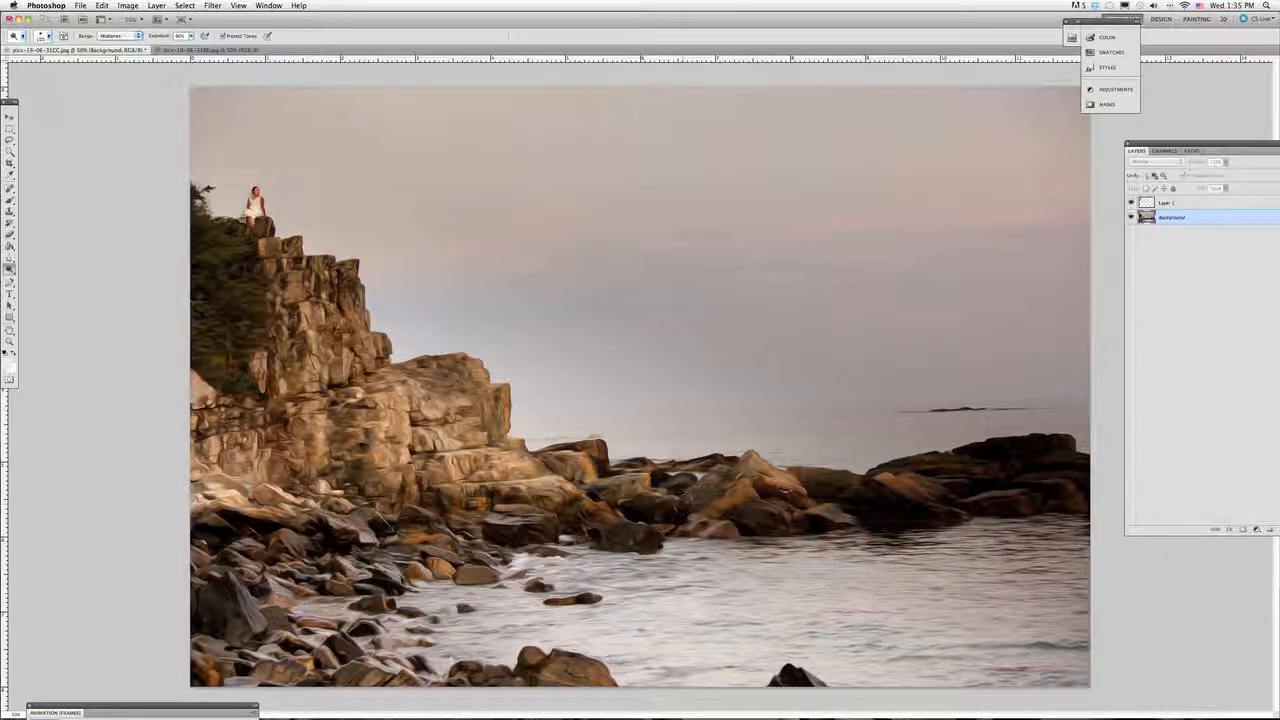
{"action": "left_click_drag", "start_coordinate": [795, 478], "coordinate": [760, 463]}
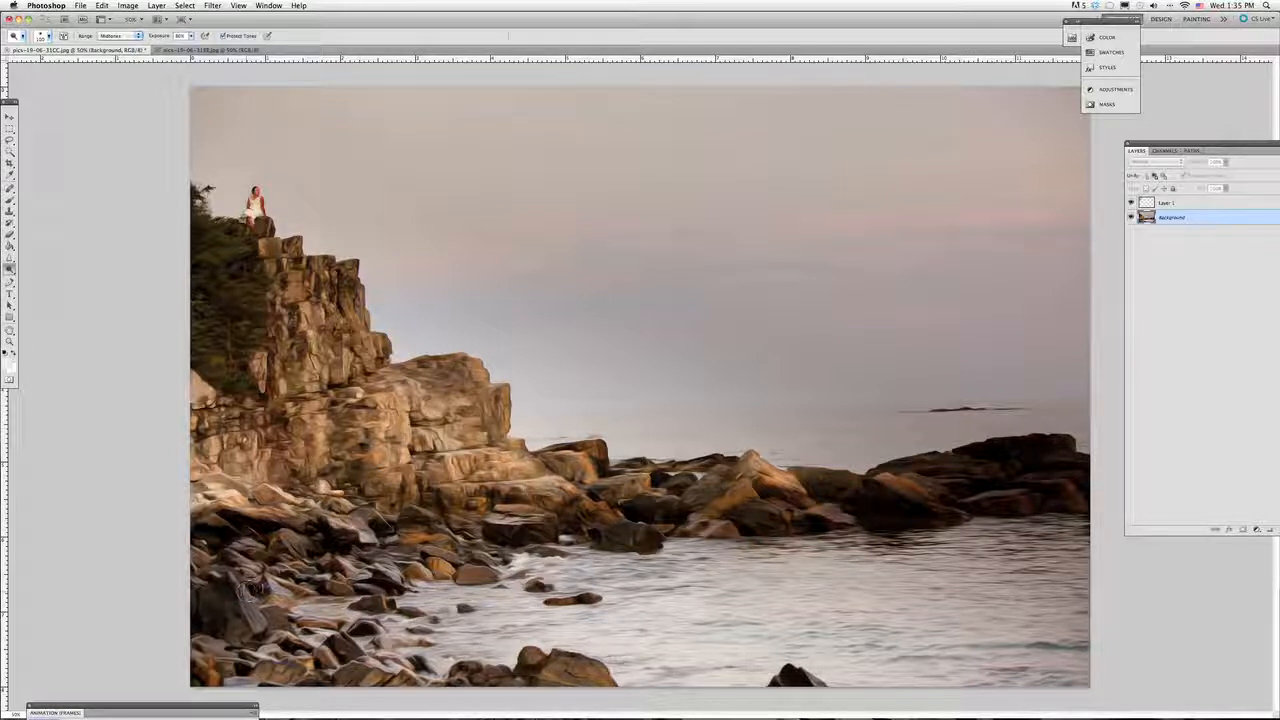
{"action": "left_click_drag", "start_coordinate": [254, 612], "coordinate": [241, 579]}
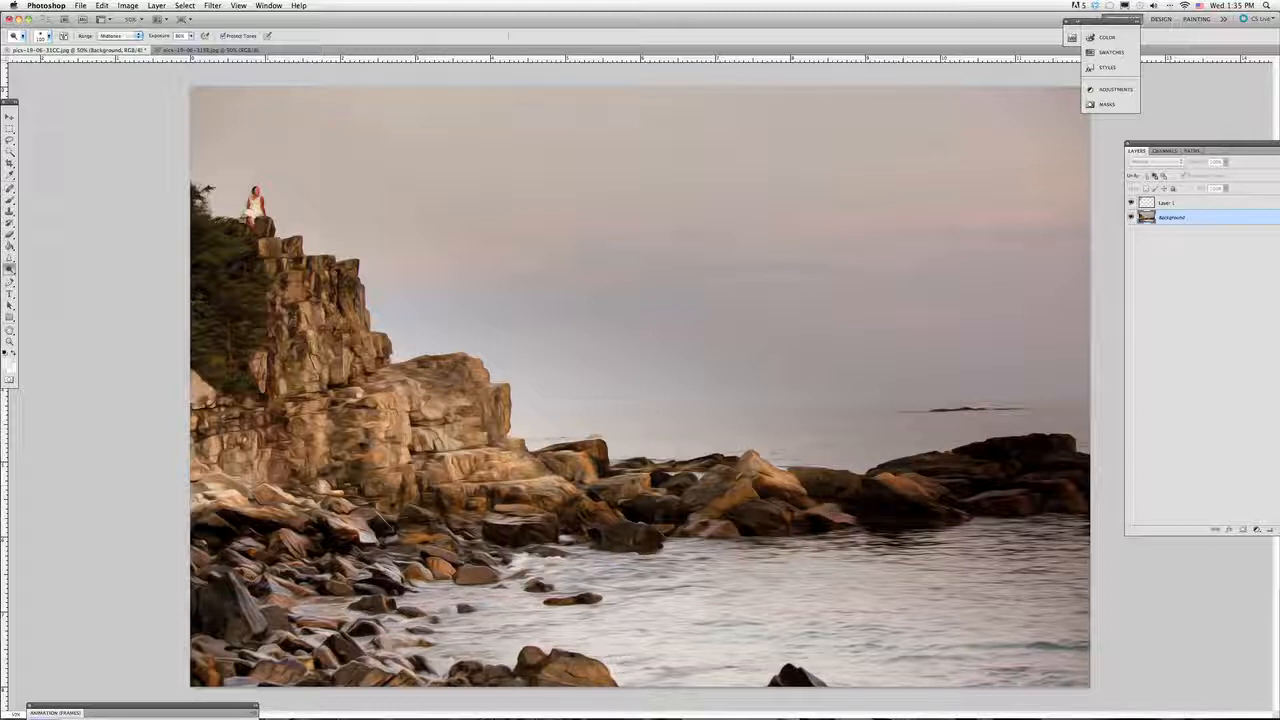
{"action": "mouse_move", "coordinate": [924, 486]}
{"action": "left_mouse_down"}
{"action": "mouse_move", "coordinate": [908, 480]}
{"action": "mouse_move", "coordinate": [936, 494]}
{"action": "mouse_move", "coordinate": [885, 481]}
{"action": "left_mouse_up"}
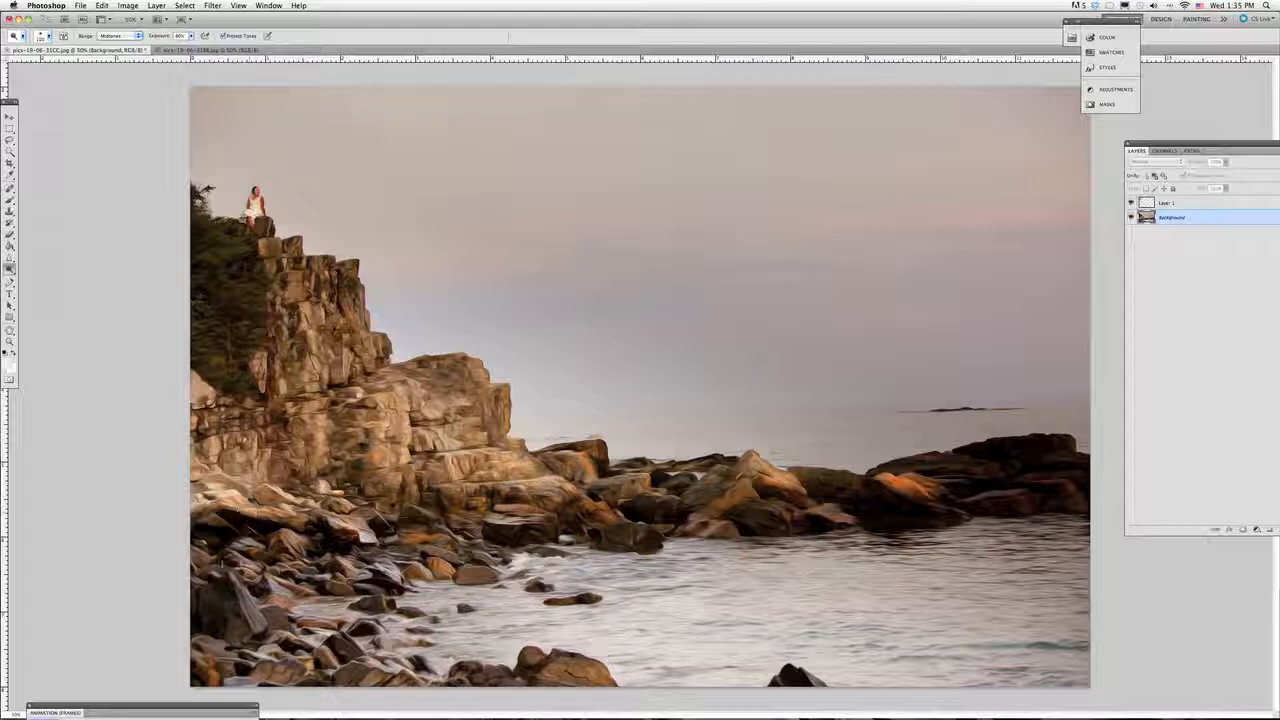
{"action": "mouse_move", "coordinate": [234, 558]}
{"action": "left_mouse_down"}
{"action": "mouse_move", "coordinate": [247, 619]}
{"action": "mouse_move", "coordinate": [239, 594]}
{"action": "mouse_move", "coordinate": [300, 543]}
{"action": "left_mouse_up"}
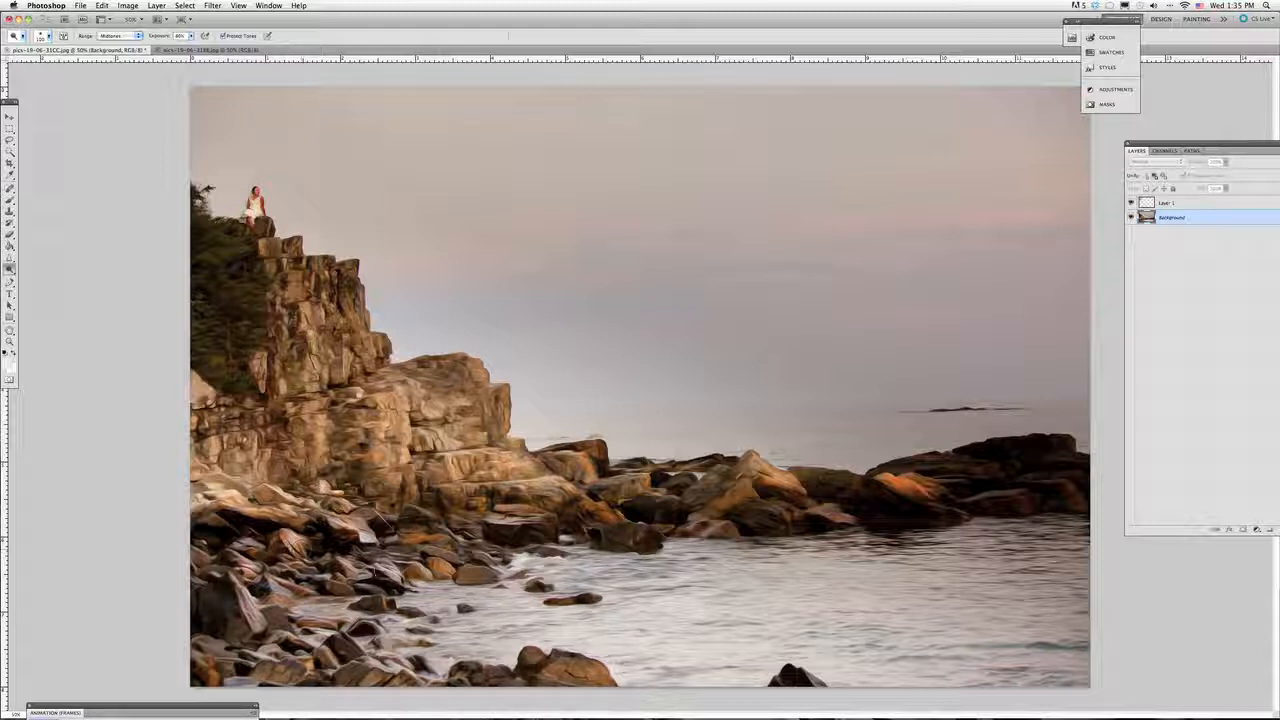
{"action": "mouse_move", "coordinate": [376, 569]}
{"action": "left_mouse_down"}
{"action": "mouse_move", "coordinate": [500, 562]}
{"action": "mouse_move", "coordinate": [460, 561]}
{"action": "left_mouse_up"}
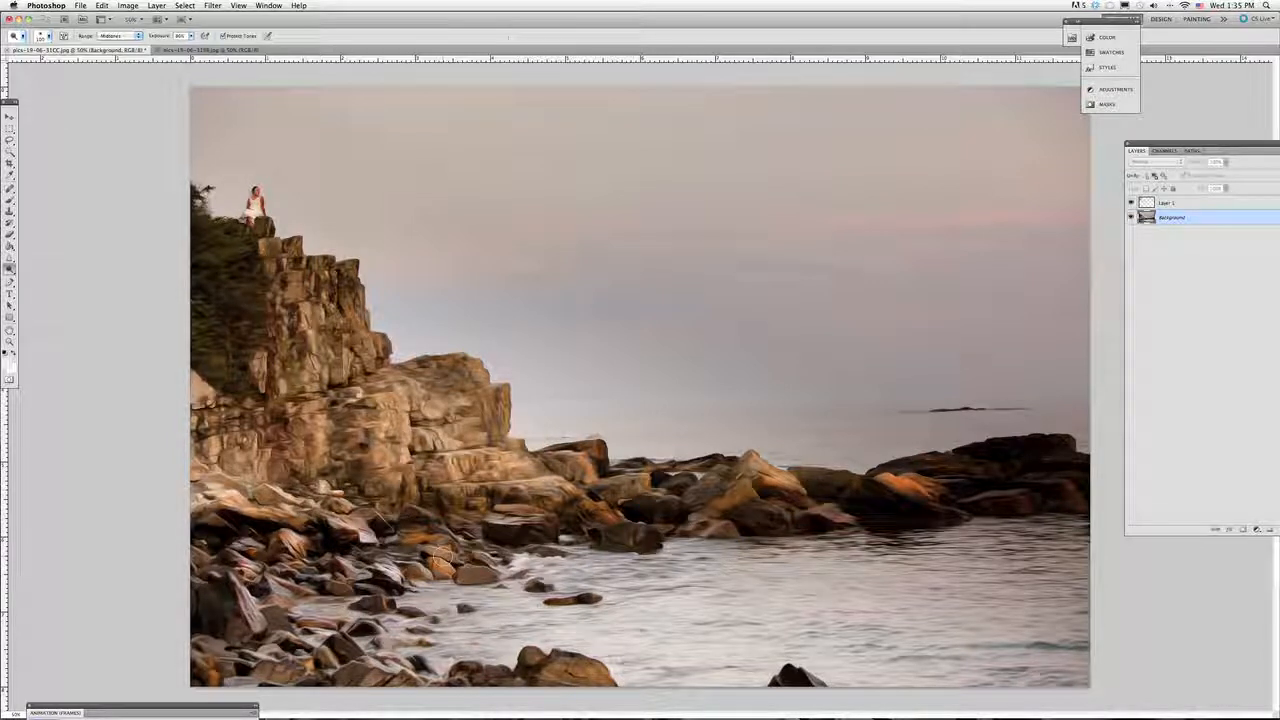
{"action": "mouse_move", "coordinate": [228, 530]}
{"action": "left_mouse_down"}
{"action": "mouse_move", "coordinate": [210, 521]}
{"action": "mouse_move", "coordinate": [225, 524]}
{"action": "left_mouse_up"}
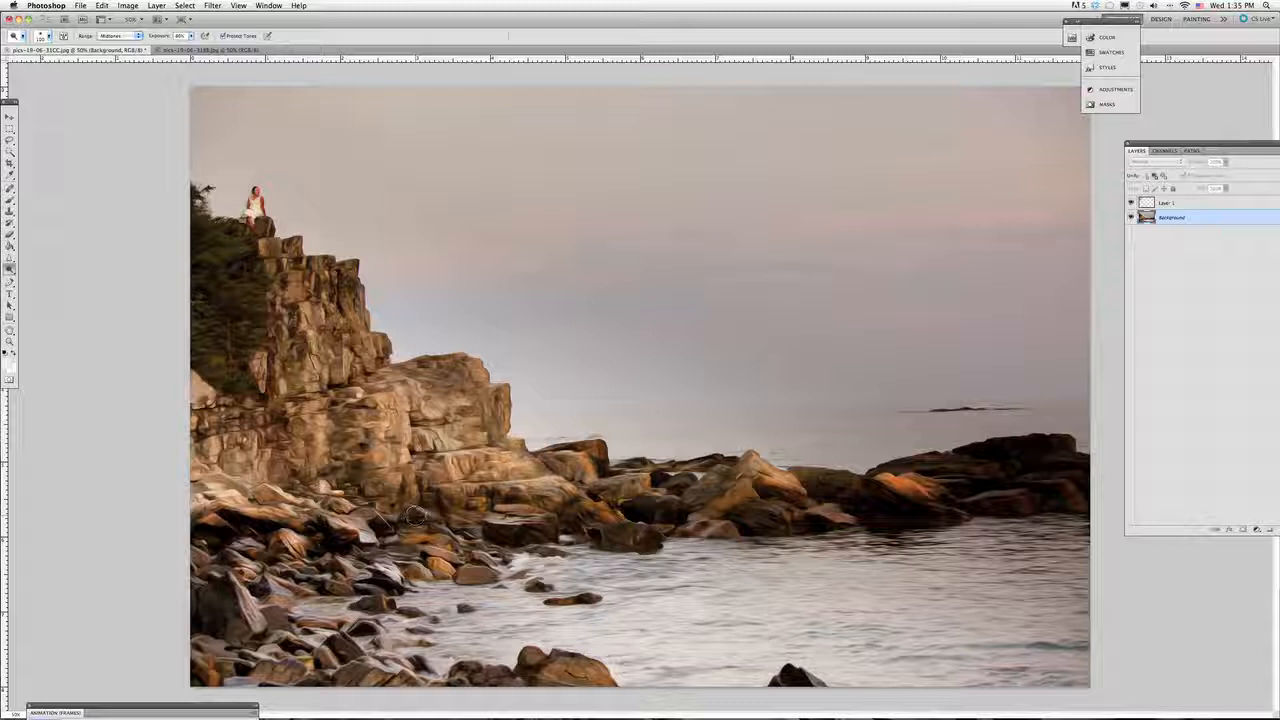
{"action": "left_click_drag", "start_coordinate": [415, 515], "coordinate": [426, 521]}
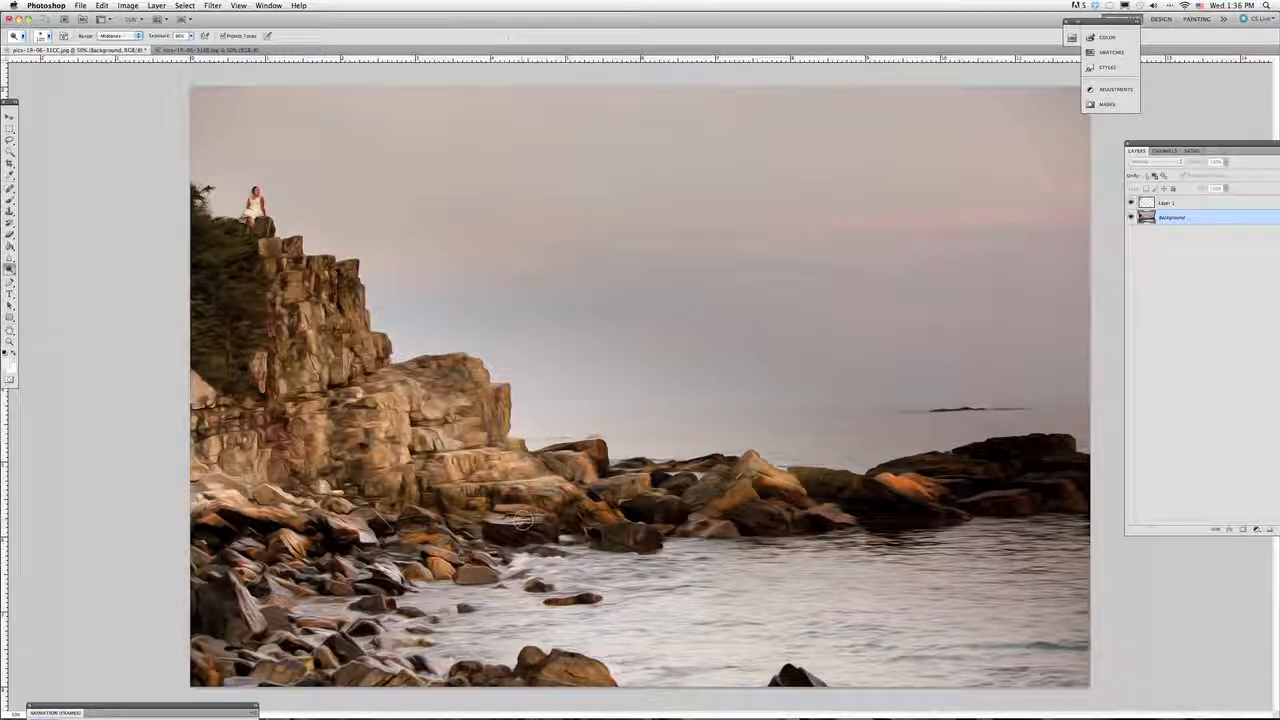
{"action": "mouse_move", "coordinate": [522, 520]}
{"action": "left_mouse_down"}
{"action": "mouse_move", "coordinate": [610, 512]}
{"action": "mouse_move", "coordinate": [616, 486]}
{"action": "left_mouse_up"}
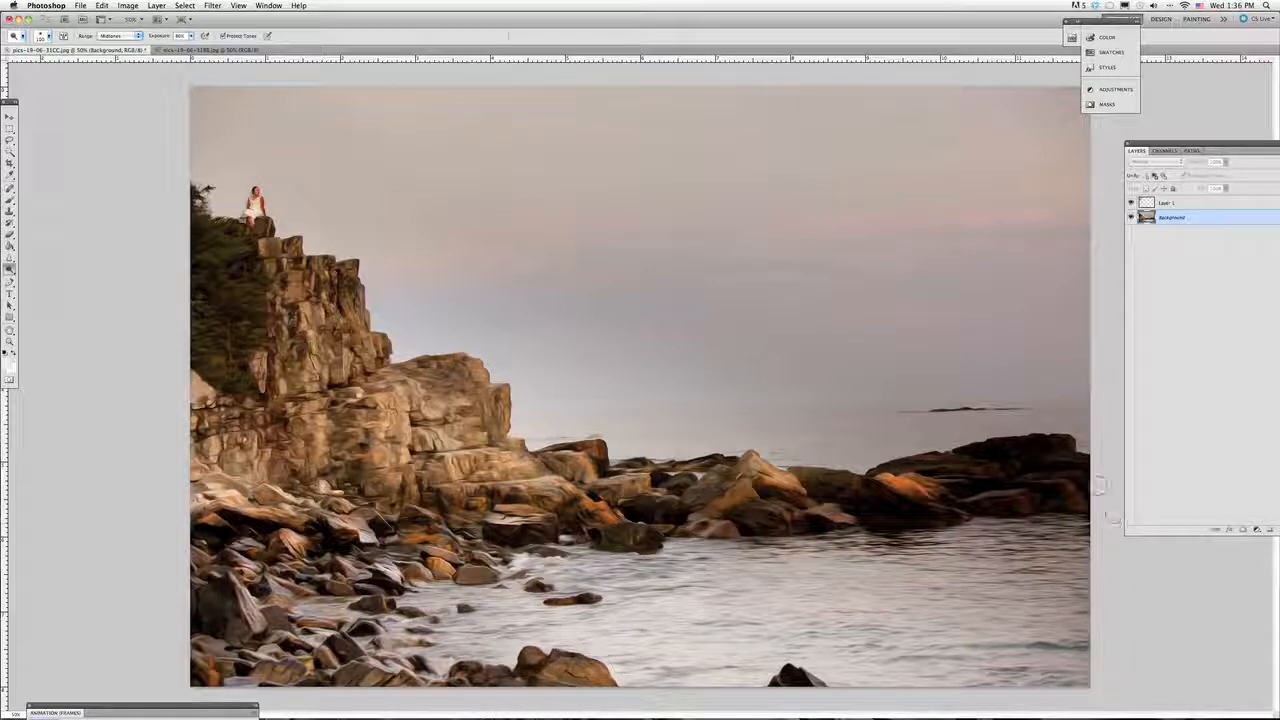
{"action": "left_click_drag", "start_coordinate": [976, 498], "coordinate": [1017, 491]}
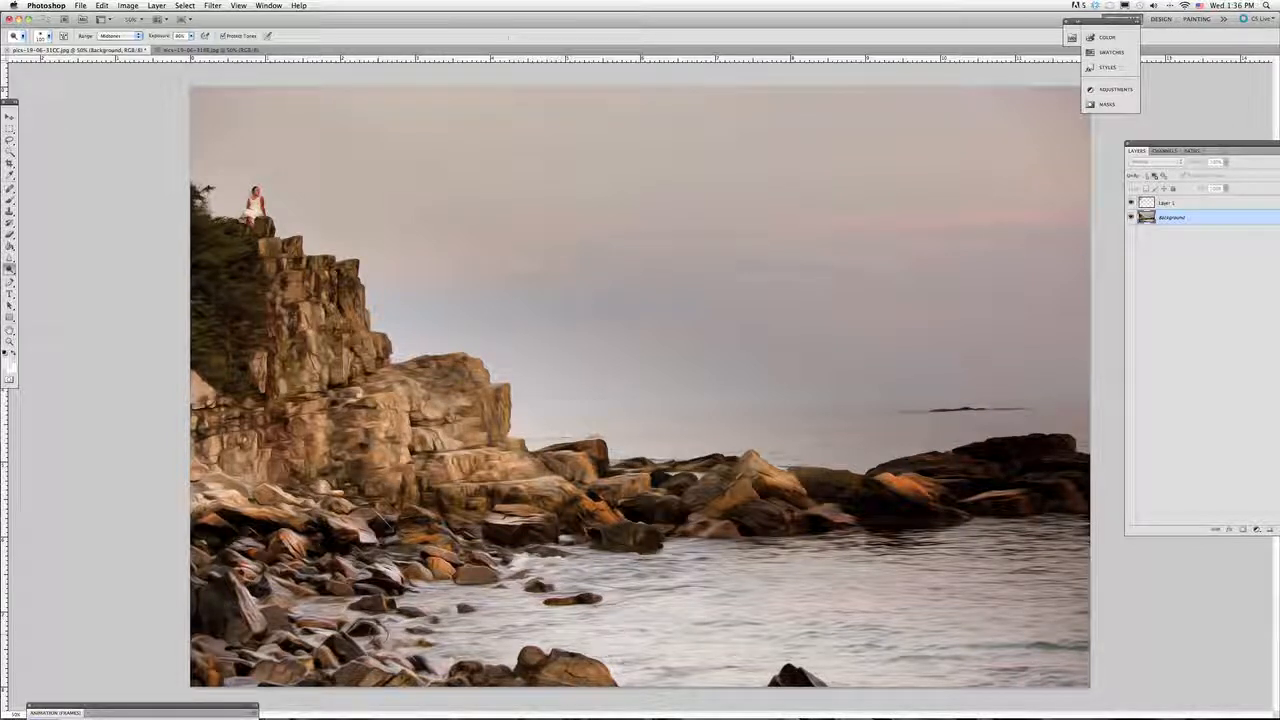
{"action": "left_click_drag", "start_coordinate": [232, 590], "coordinate": [250, 620]}
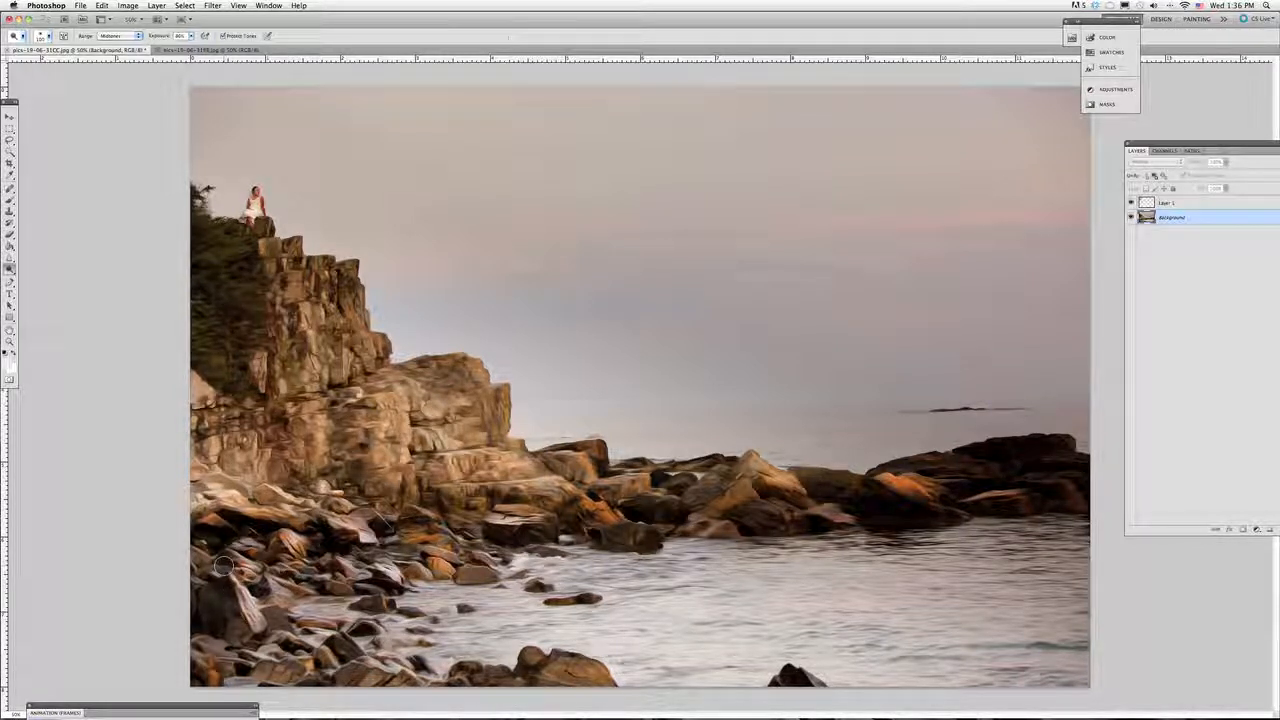
Darken the large boulder at the image's lower edge, left of centre, on the Background layer with the Burn tool
{"action": "left_click", "coordinate": [9, 267]}
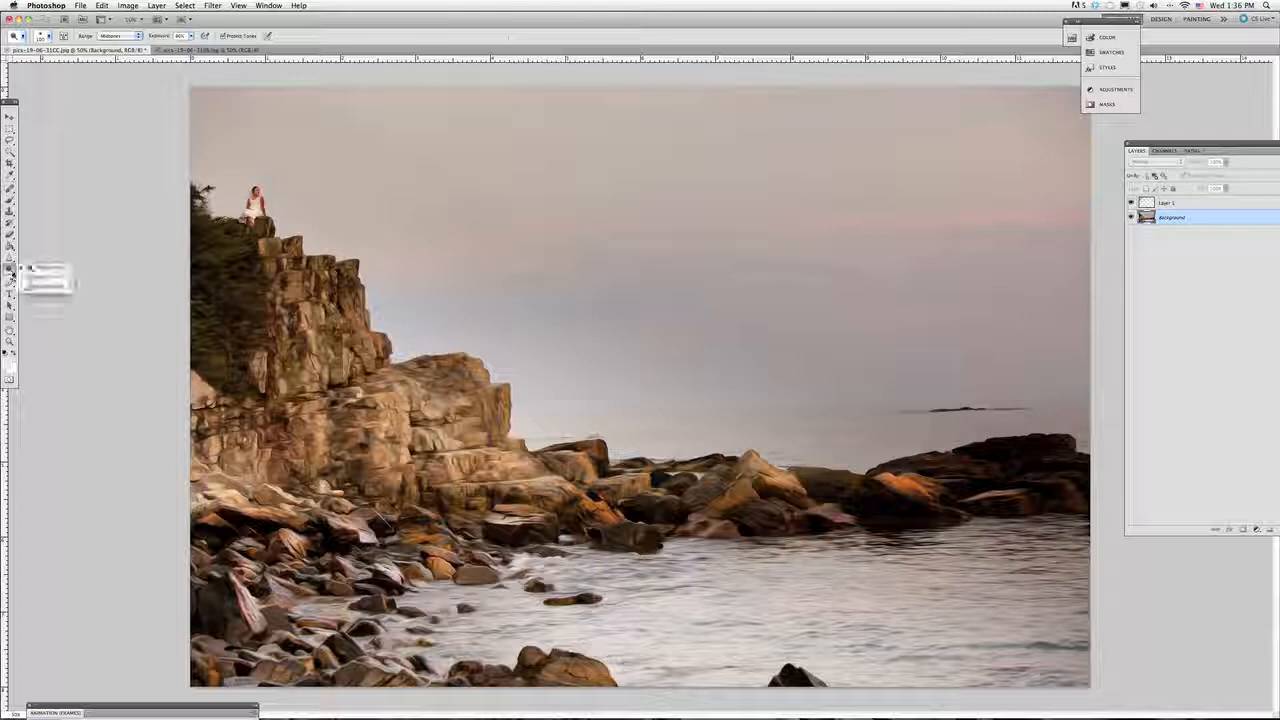
{"action": "left_click", "coordinate": [38, 276]}
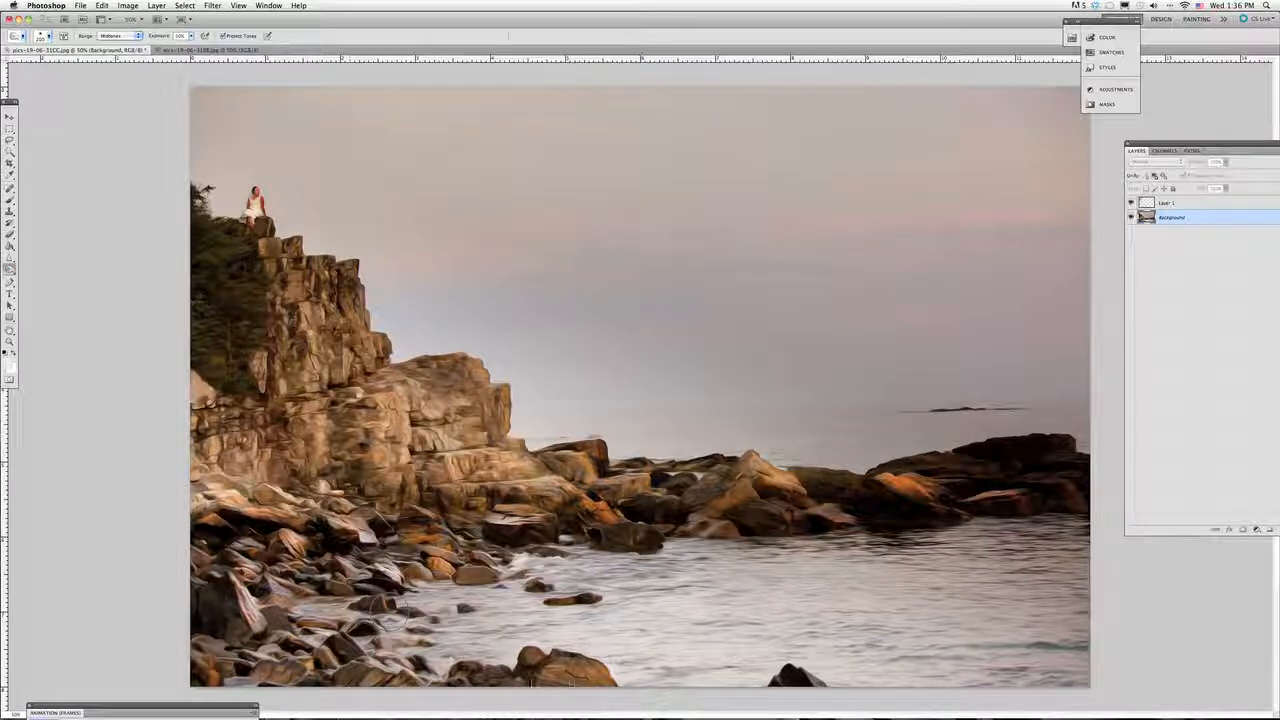
{"action": "mouse_move", "coordinate": [560, 668]}
{"action": "left_mouse_down"}
{"action": "mouse_move", "coordinate": [593, 674]}
{"action": "mouse_move", "coordinate": [553, 668]}
{"action": "mouse_move", "coordinate": [565, 668]}
{"action": "mouse_move", "coordinate": [530, 670]}
{"action": "left_mouse_up"}
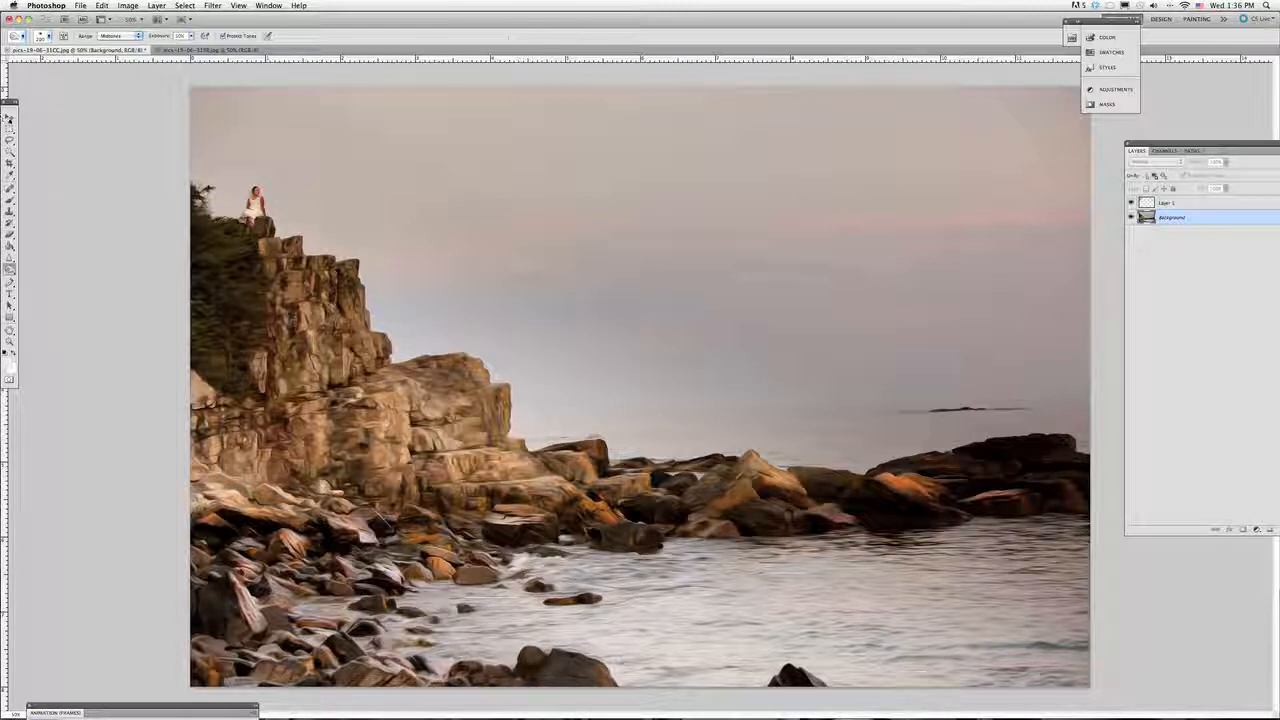
Switch to the Move tool, hide the panels and view the finished painting full screen against a black background
{"action": "left_click", "coordinate": [9, 118]}
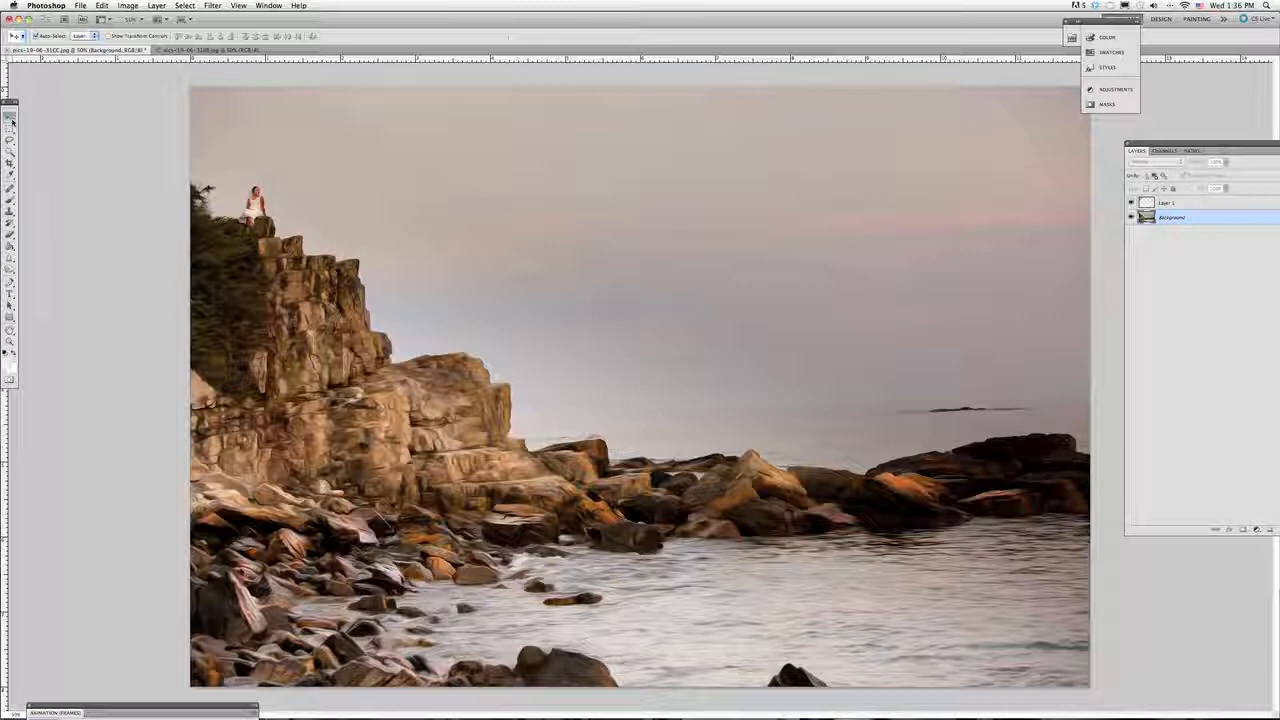
{"action": "key", "text": "Tab"}
{"action": "key", "text": "Tab"}
{"action": "key", "text": "Tab"}
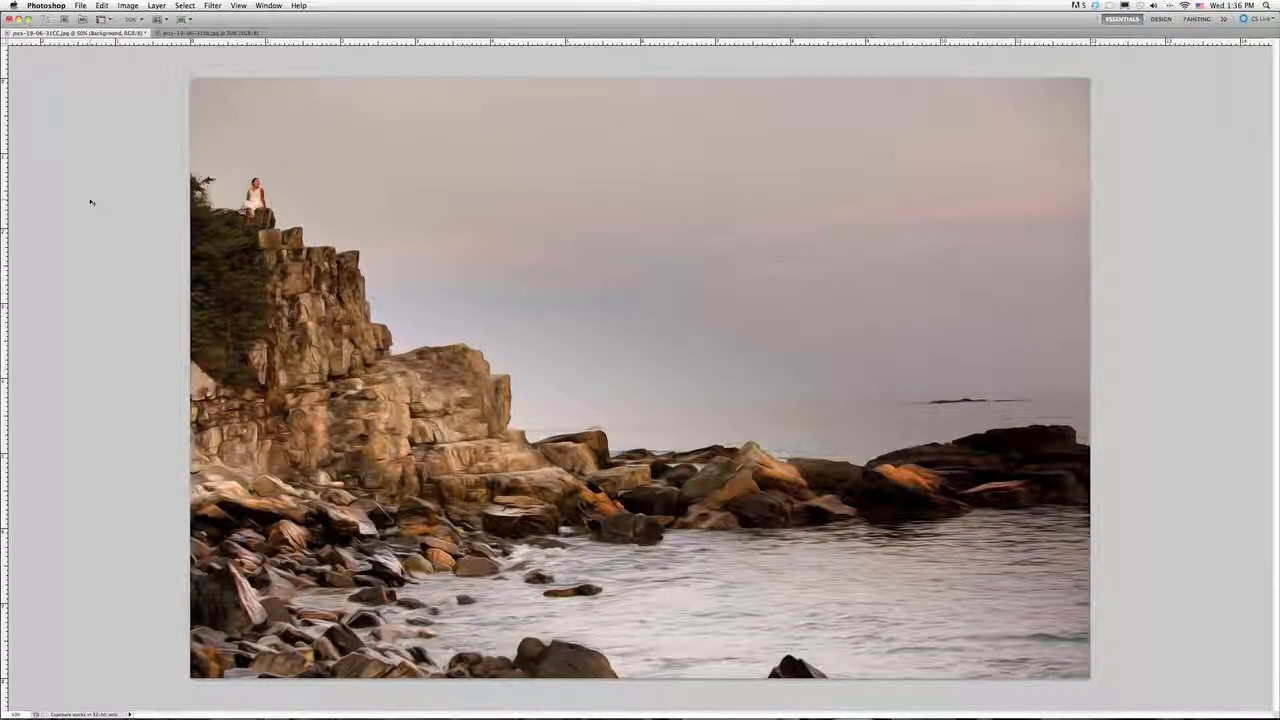
{"action": "key", "text": "f"}
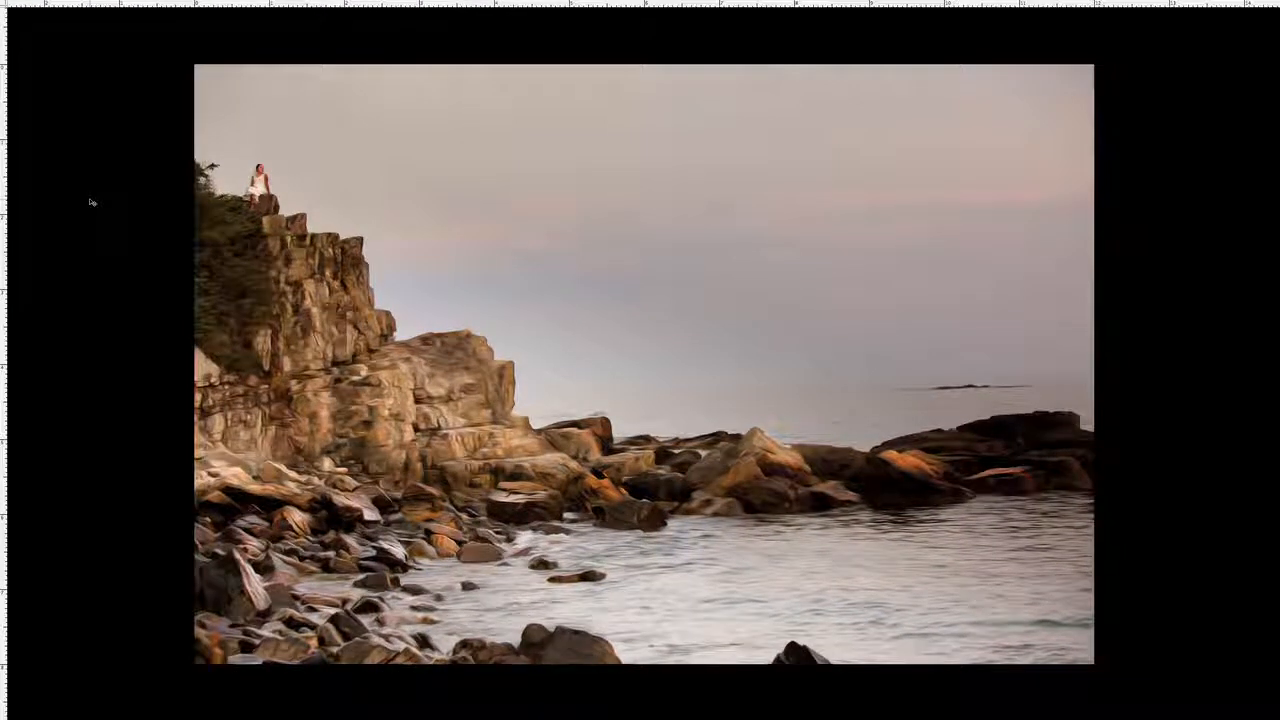
{"action": "key", "text": "f"}
{"action": "key", "text": "f"}
{"action": "key", "text": "f"}
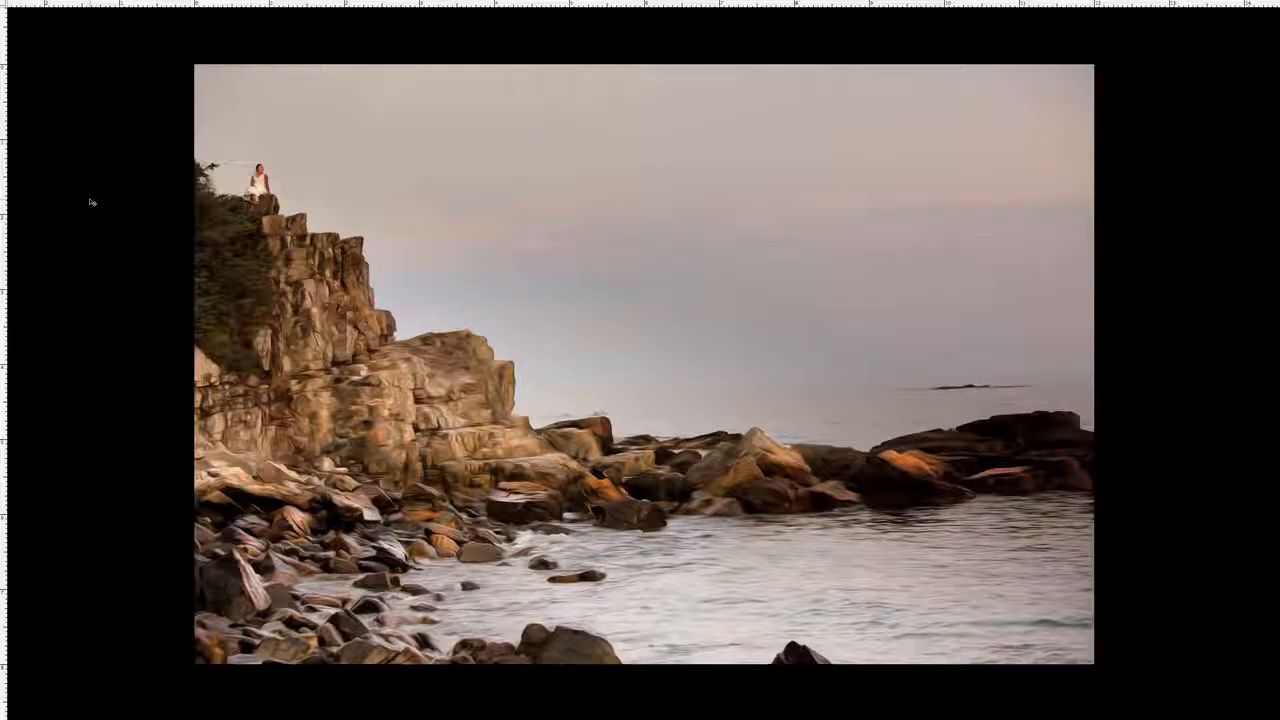